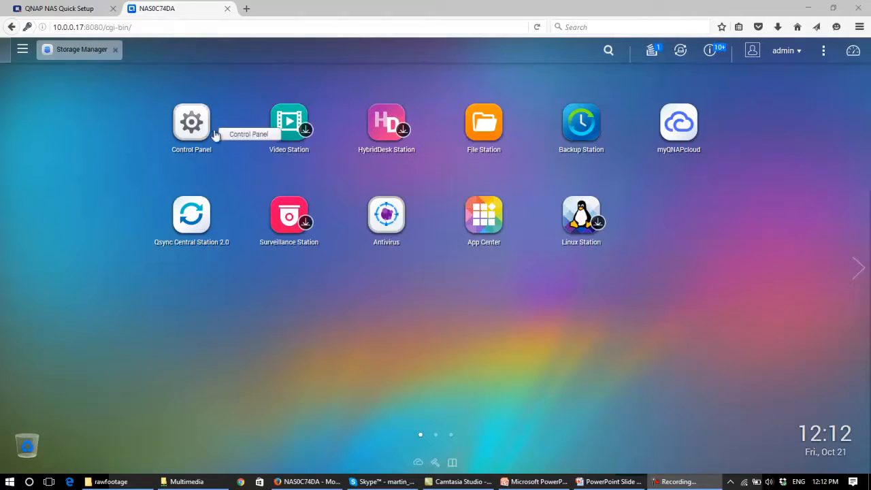
# Install Video Station on the Vol1 system volume and close the App Center.
pyautogui.click(22, 50)
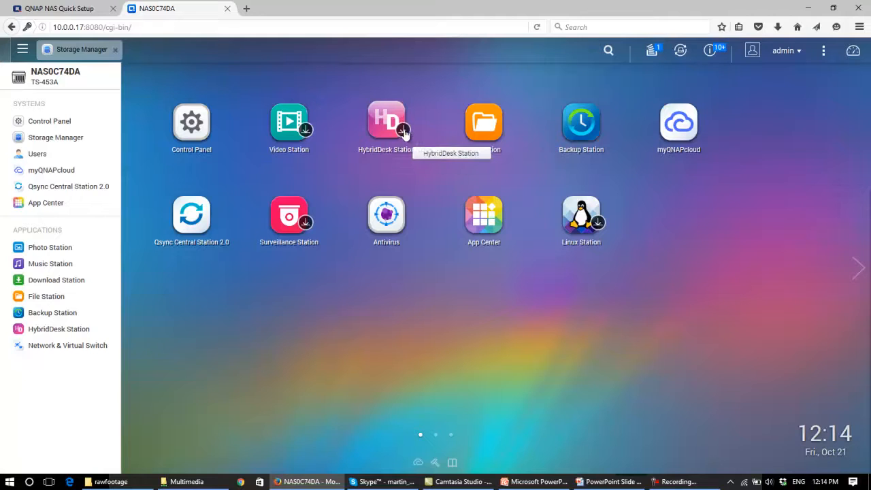
pyautogui.click(306, 132)
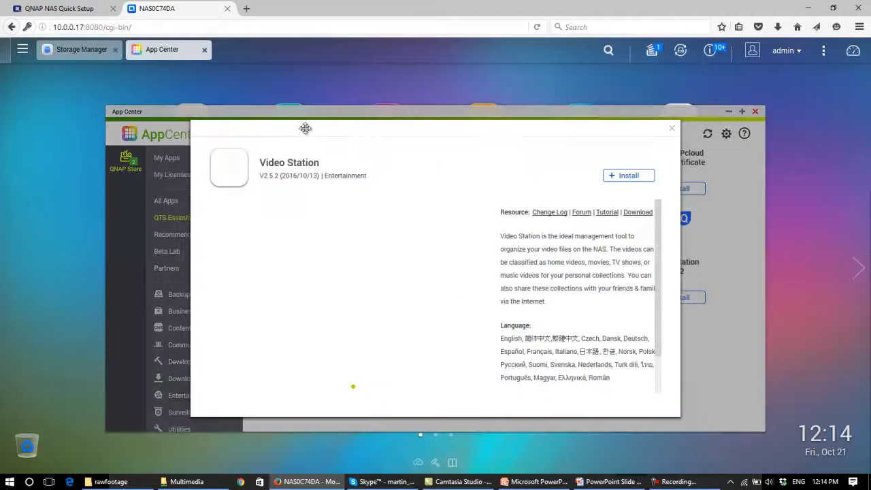
pyautogui.click(624, 178)
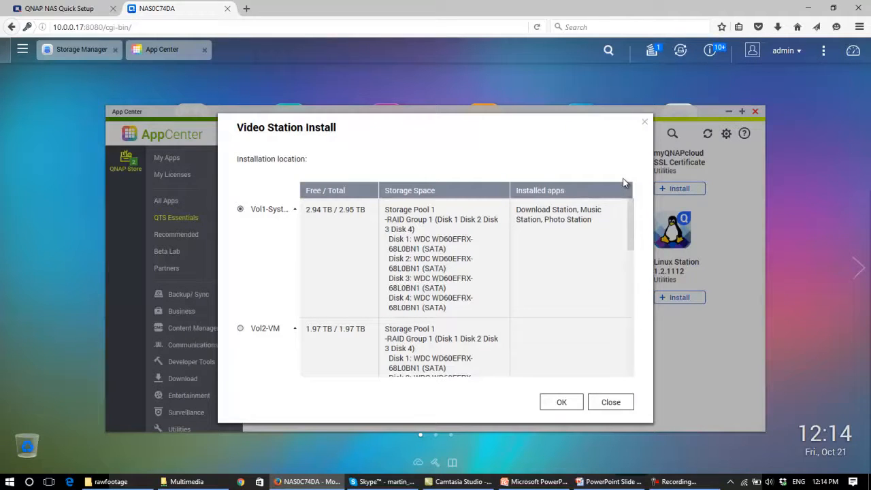
pyautogui.click(562, 403)
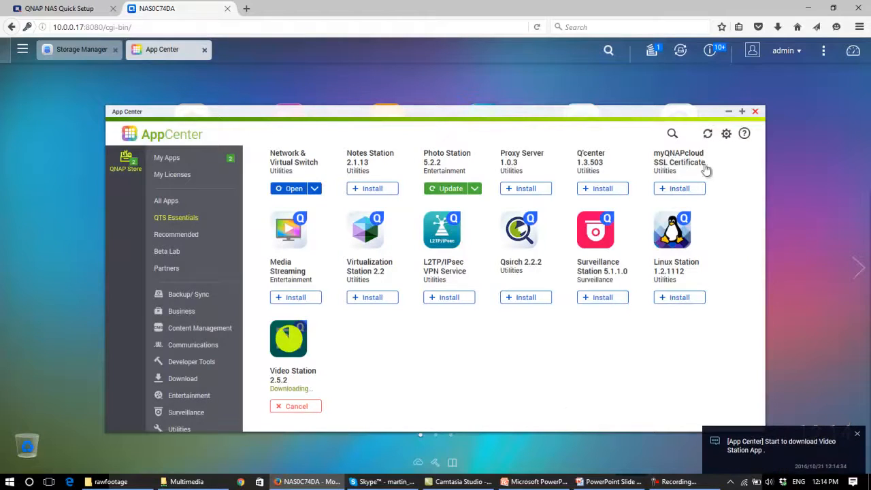
pyautogui.click(754, 112)
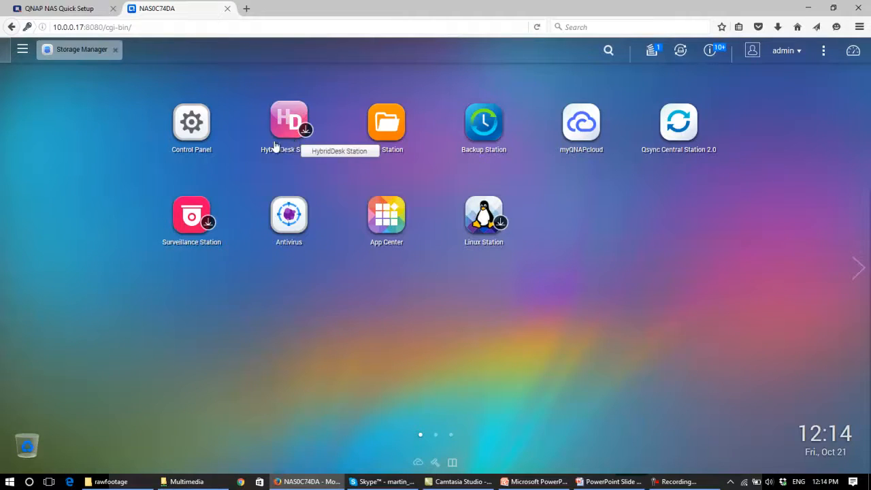
# Reopen the App Center in a clear spot on the desktop and check the event notifications about Video Station.
pyautogui.click(366, 206)
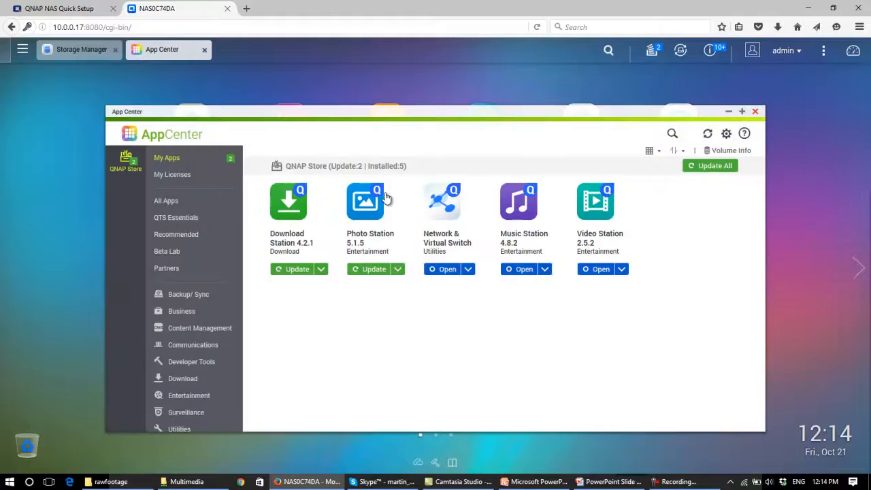
pyautogui.moveTo(467, 112); pyautogui.dragTo(382, 95)
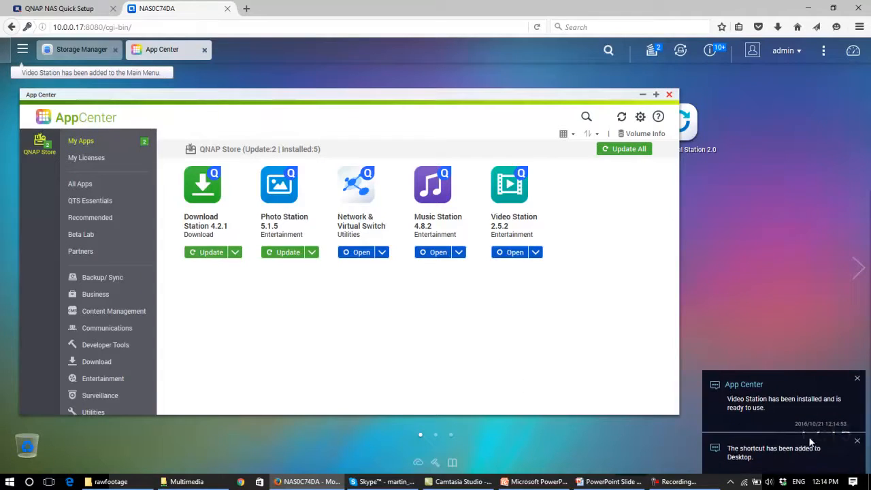
pyautogui.click(829, 416)
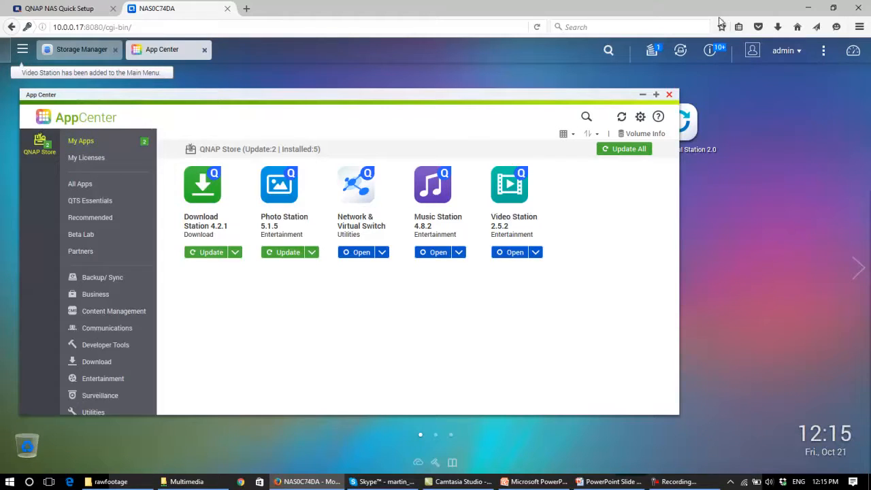
pyautogui.click(719, 54)
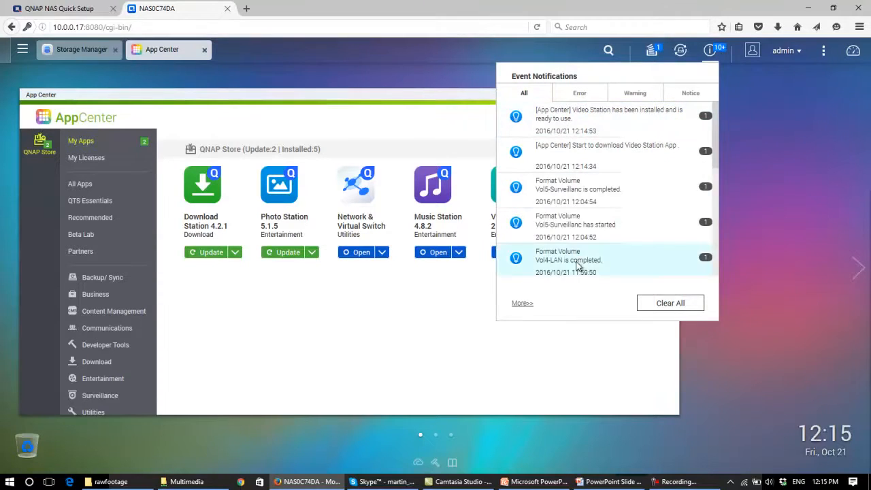
pyautogui.click(742, 149)
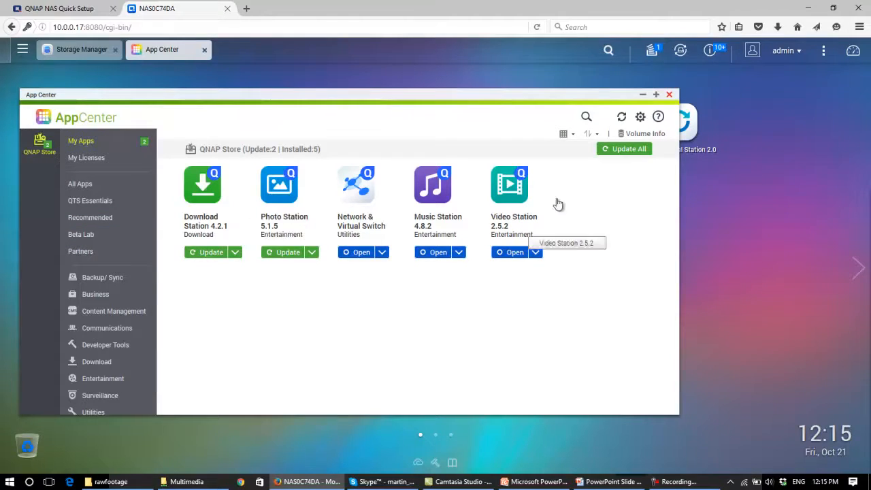
# Update all installed apps that have a newer version, confirming the update.
pyautogui.click(635, 147)
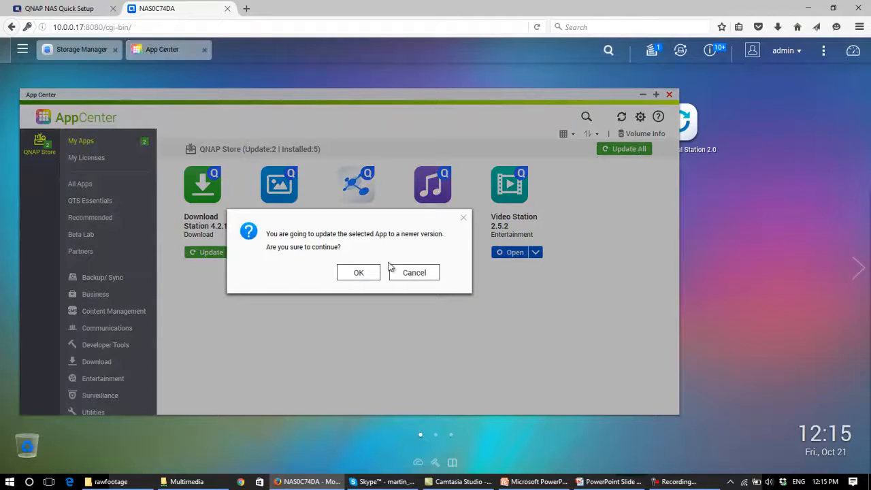
pyautogui.click(368, 271)
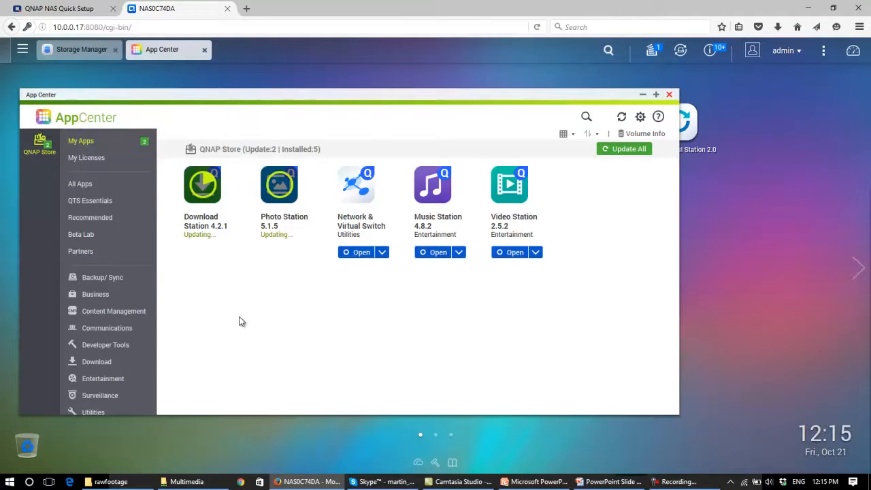
pyautogui.moveTo(215, 197)
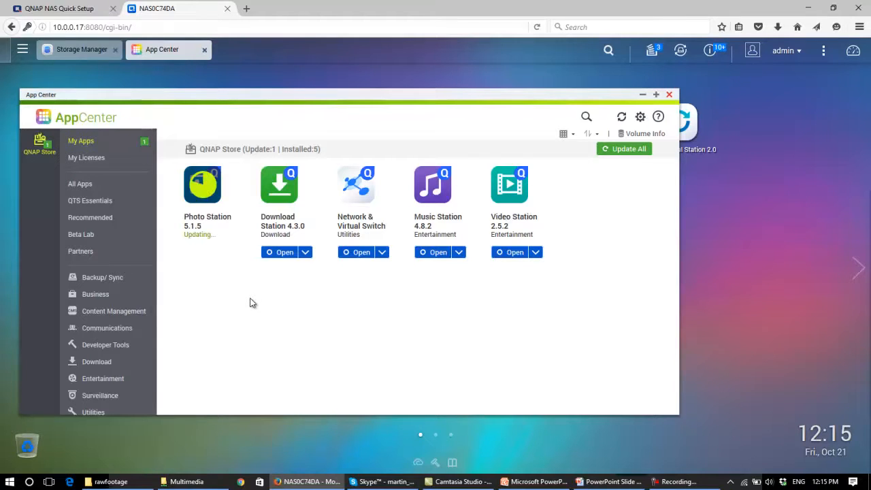
# Open Download Station, agree to its BT software terms, then close it and minimize the App Center.
pyautogui.click(284, 253)
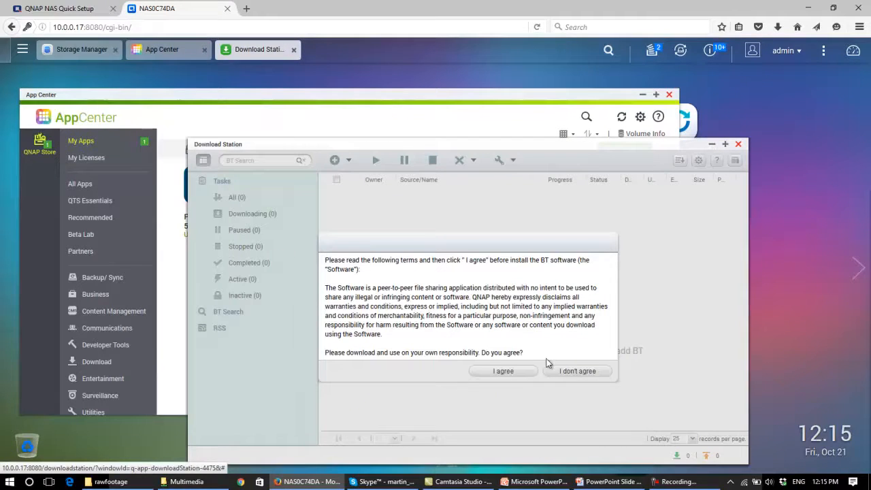
pyautogui.click(524, 374)
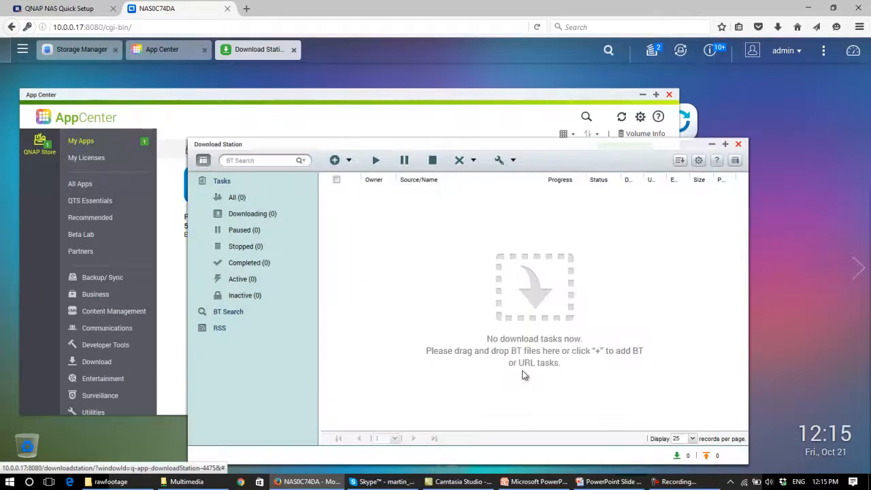
pyautogui.click(738, 145)
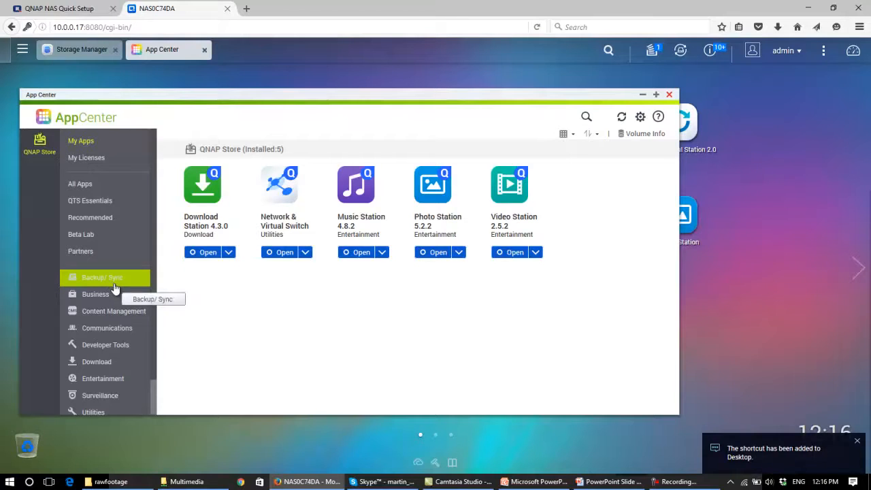
pyautogui.click(642, 94)
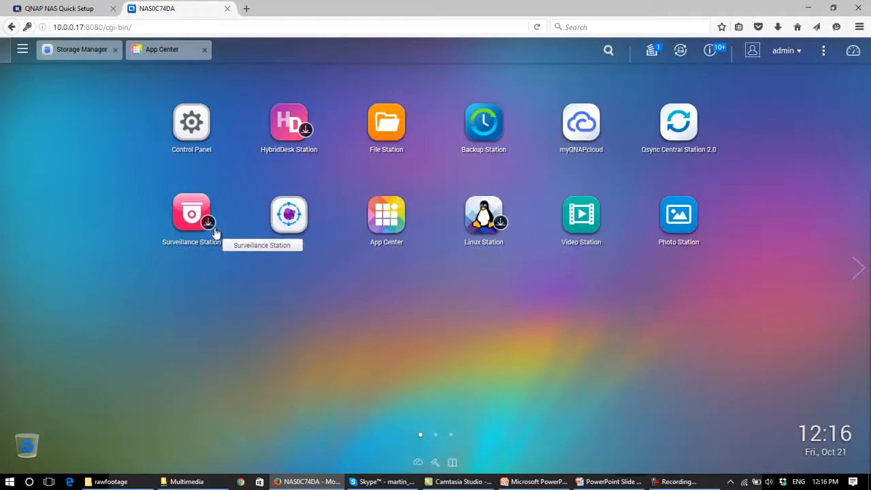
# Start the HybridDesk Station installation and agree to the third-party software liability terms.
pyautogui.click(294, 129)
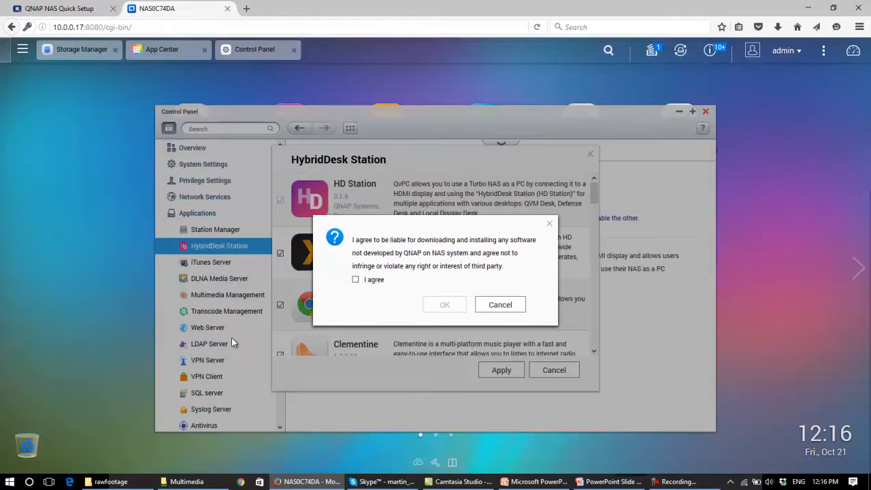
pyautogui.click(366, 284)
pyautogui.click(446, 304)
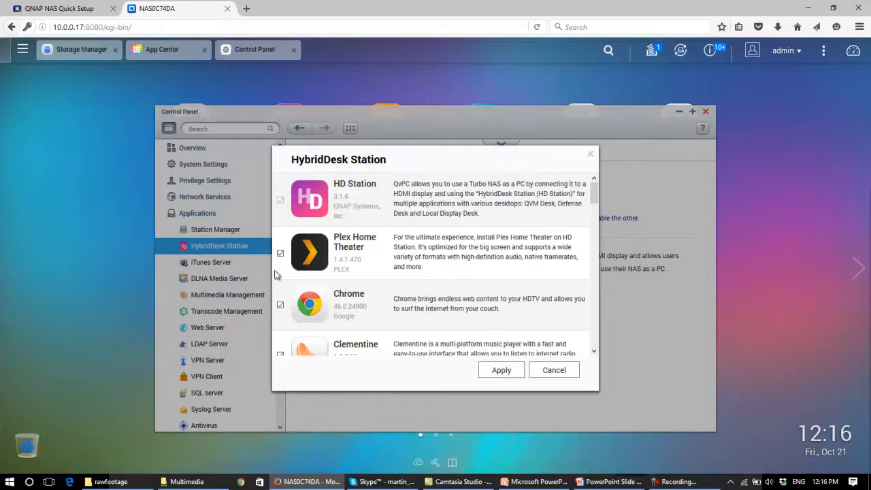
# Review the HybridDesk Station app list, exclude Plex Home Theater, and start installing the remaining selected apps.
pyautogui.scroll(-1, 300, 319)
pyautogui.scroll(-10, 301, 323)
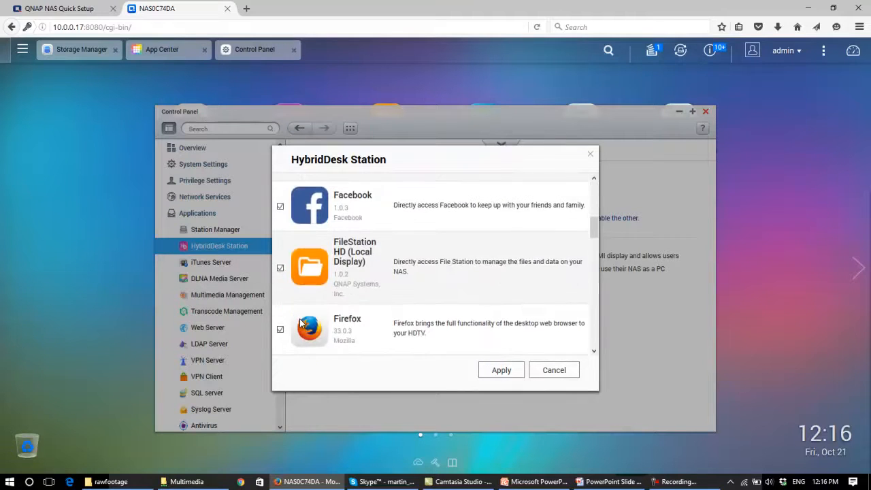
pyautogui.scroll(-10, 301, 324)
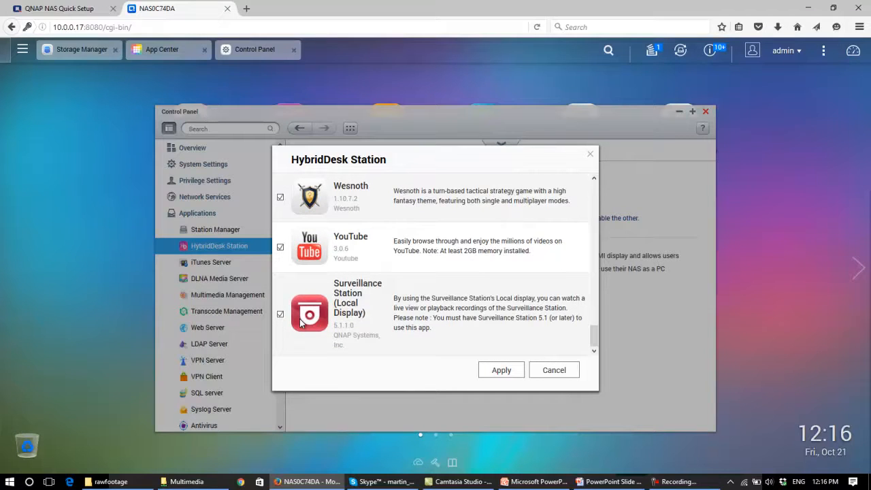
pyautogui.scroll(20, 300, 323)
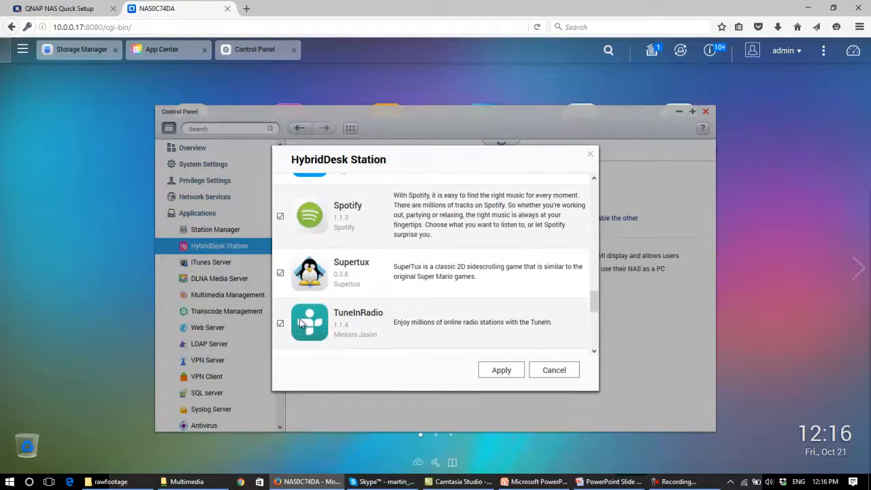
pyautogui.scroll(5, 300, 323)
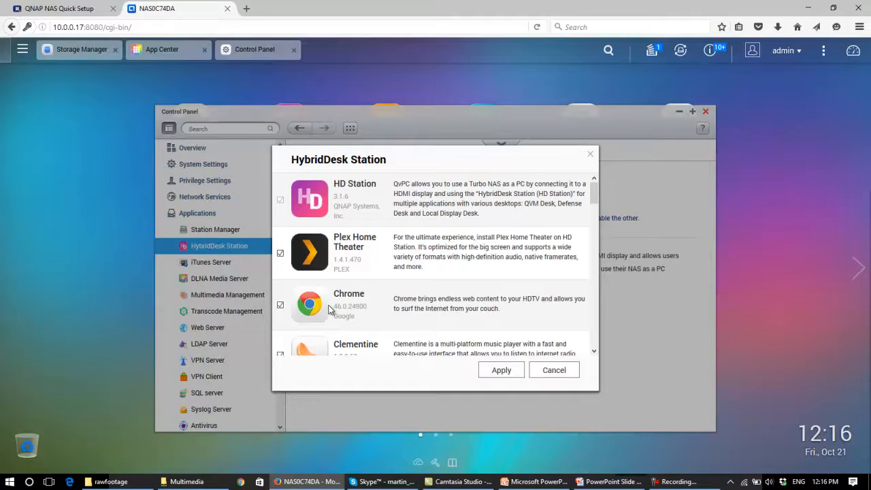
pyautogui.click(280, 254)
pyautogui.scroll(-2, 278, 281)
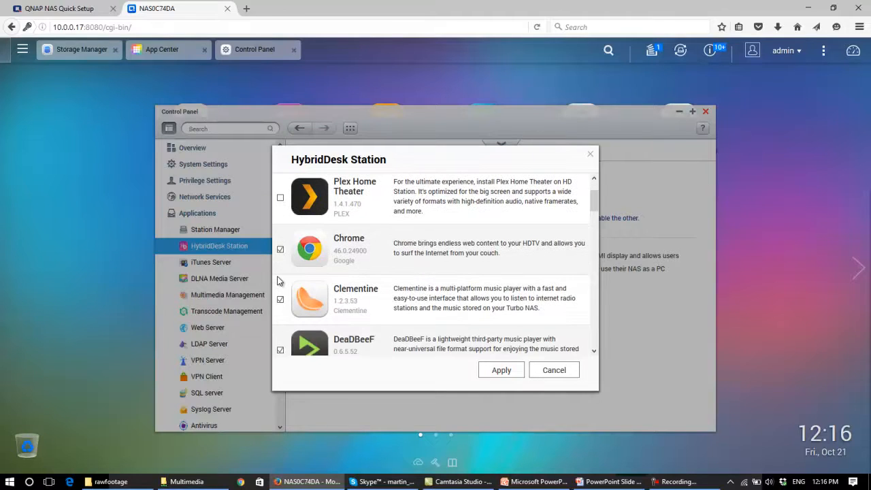
pyautogui.scroll(-9, 277, 281)
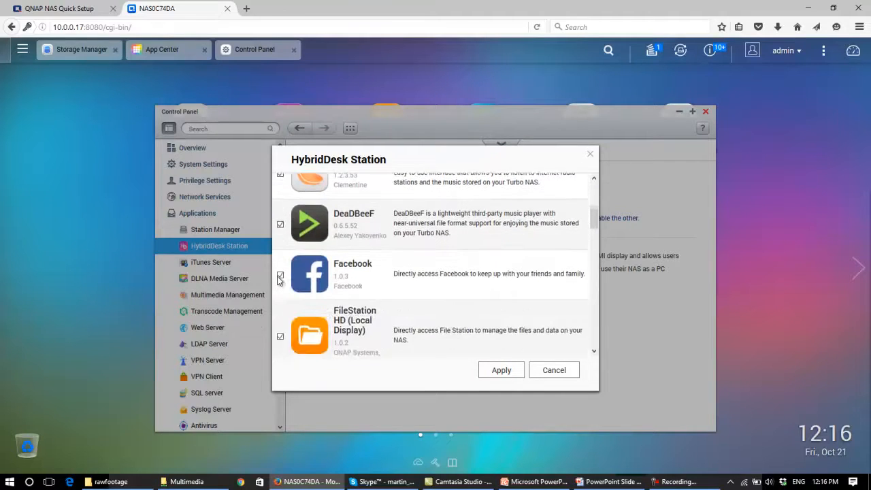
pyautogui.scroll(-6, 278, 281)
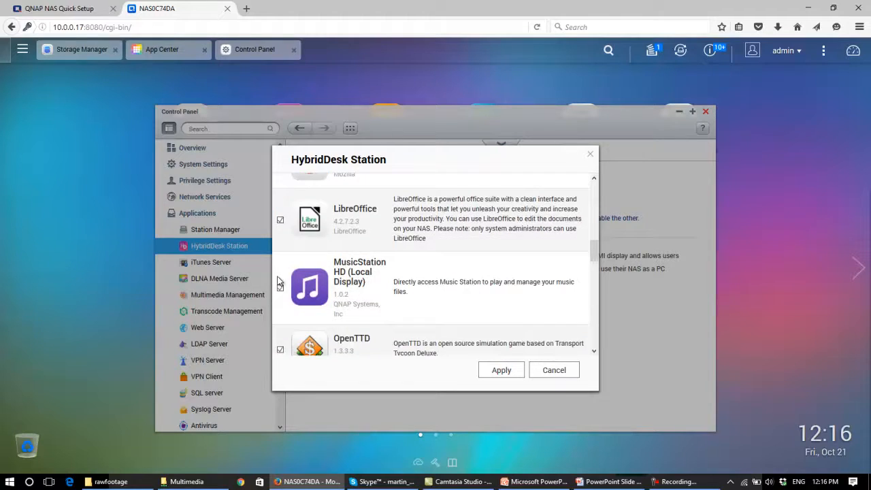
pyautogui.scroll(-10, 278, 281)
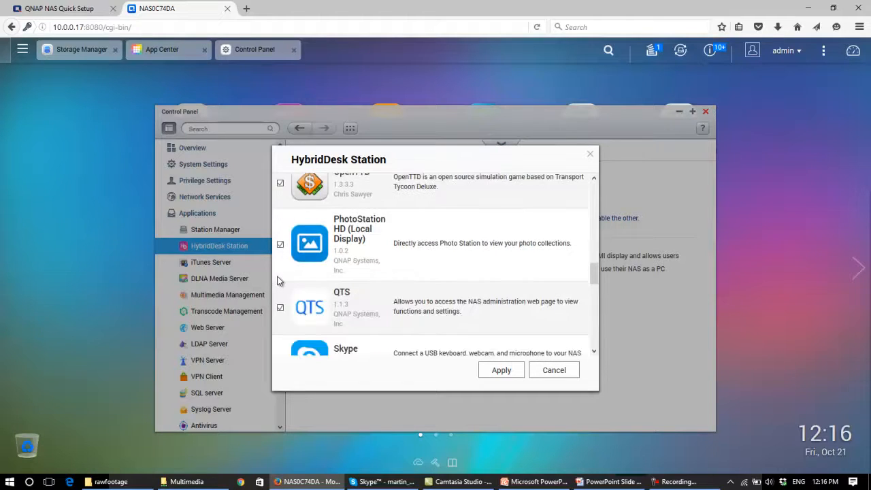
pyautogui.scroll(-1, 277, 281)
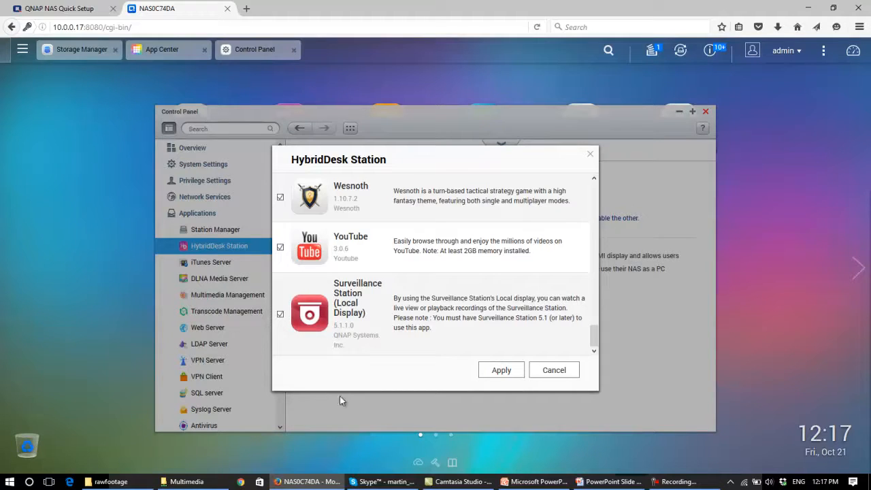
pyautogui.click(501, 370)
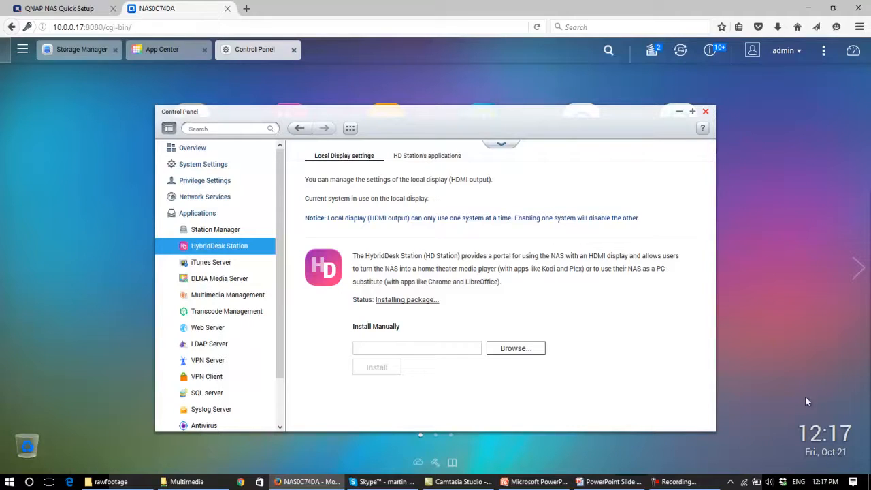
# Review the event notifications for the download and installation progress of the HybridDesk Station apps.
pyautogui.click(718, 51)
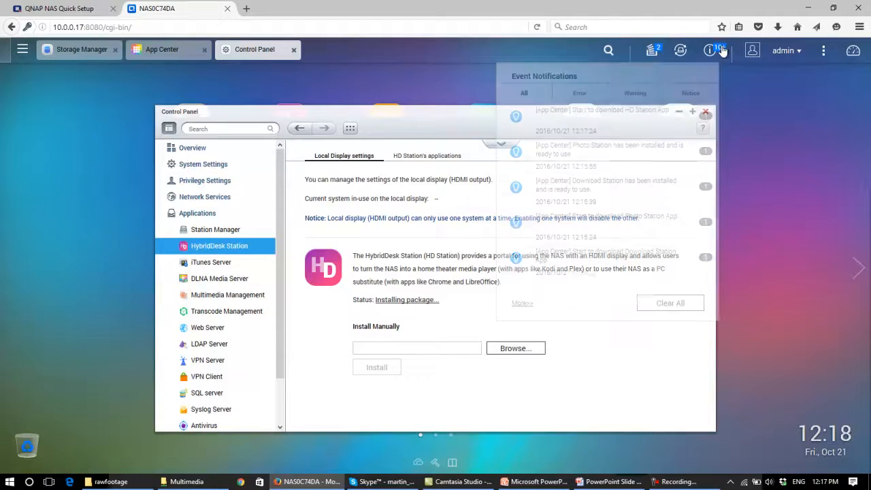
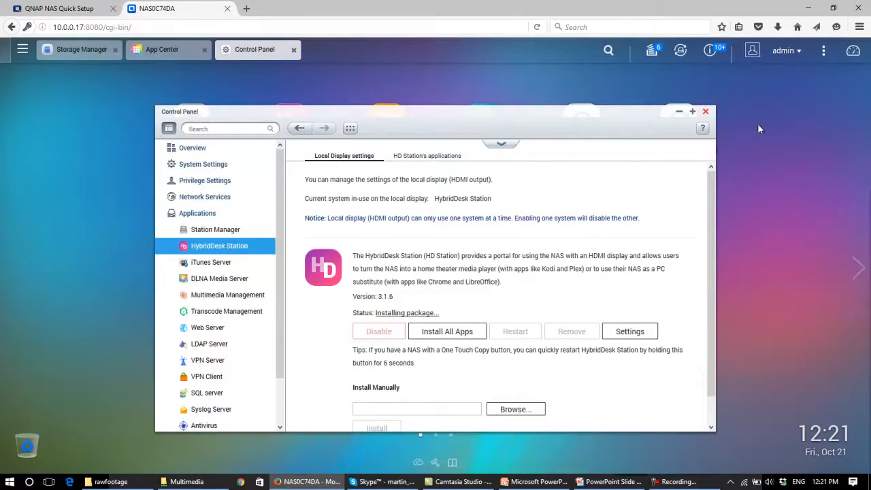
pyautogui.click(711, 52)
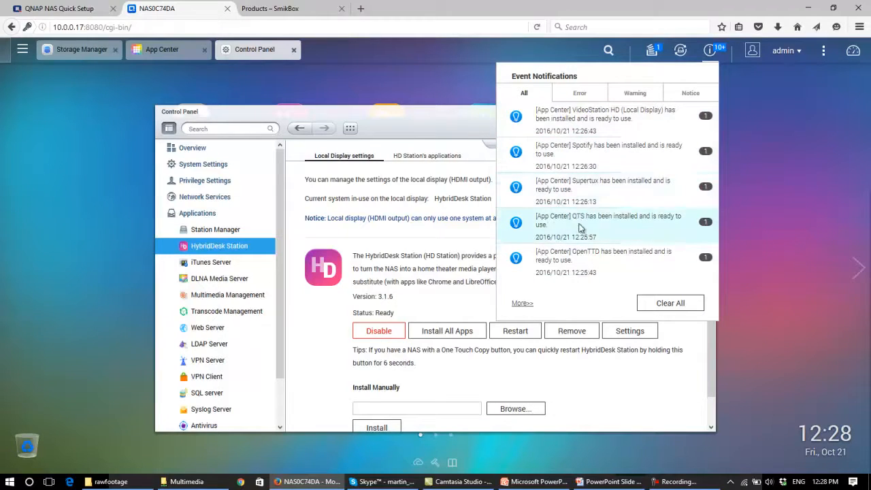
pyautogui.scroll(-5, 579, 224)
pyautogui.scroll(-6, 579, 230)
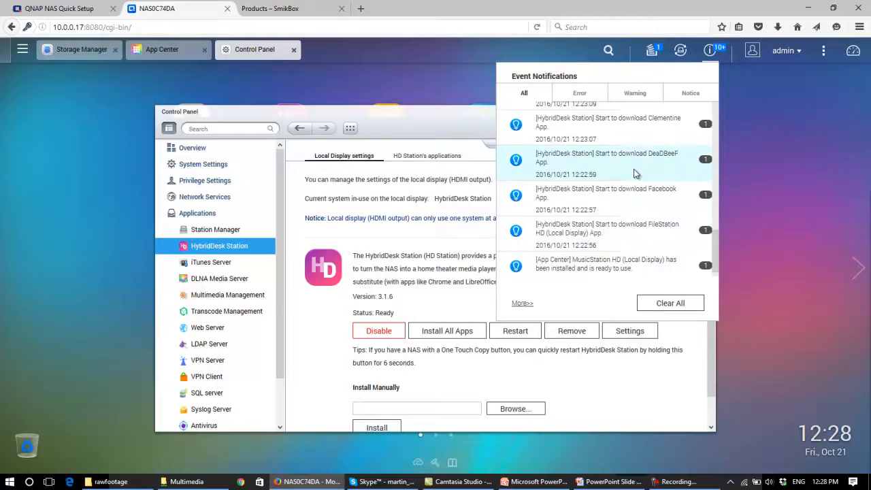
pyautogui.scroll(4, 631, 171)
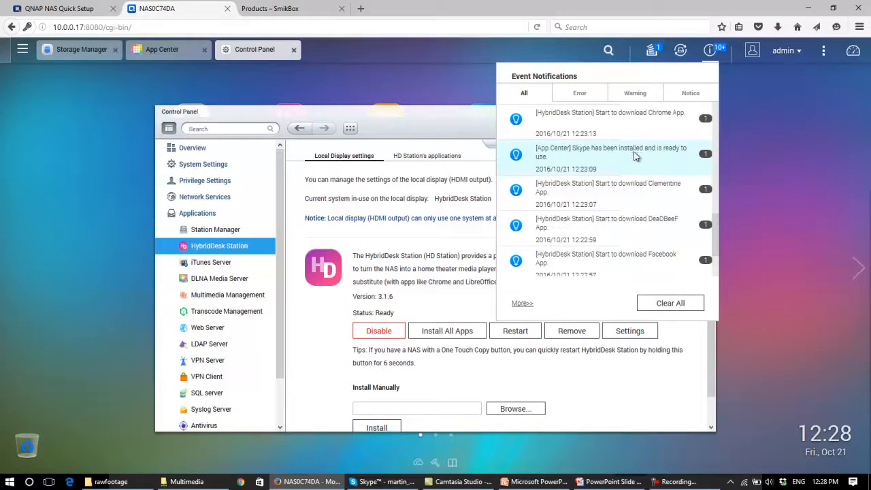
pyautogui.scroll(5, 609, 180)
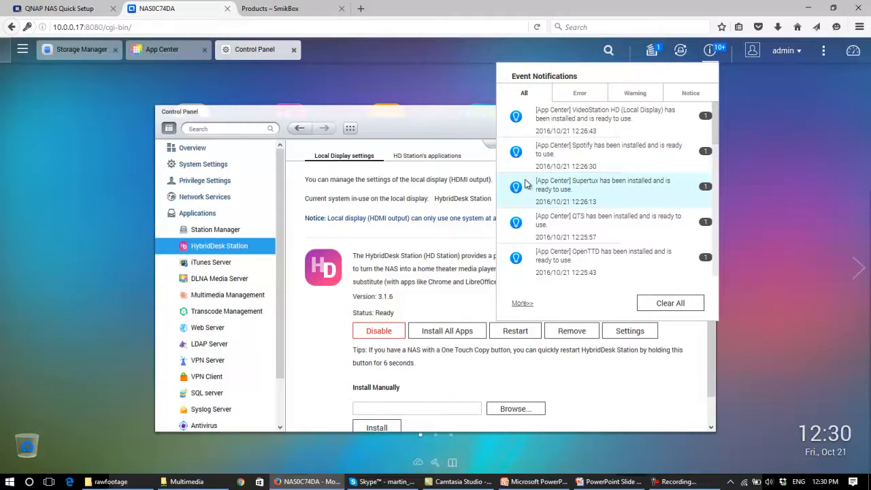
# Switch to the SmikBox shop page and look through its products for a wireless mini keyboard.
pyautogui.click(282, 14)
pyautogui.scroll(-3, 310, 230)
pyautogui.scroll(3, 275, 285)
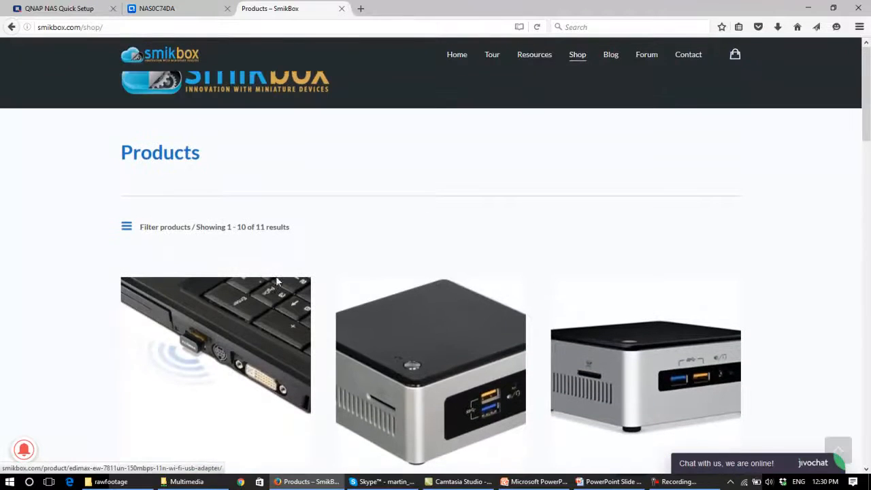
pyautogui.scroll(-5, 342, 227)
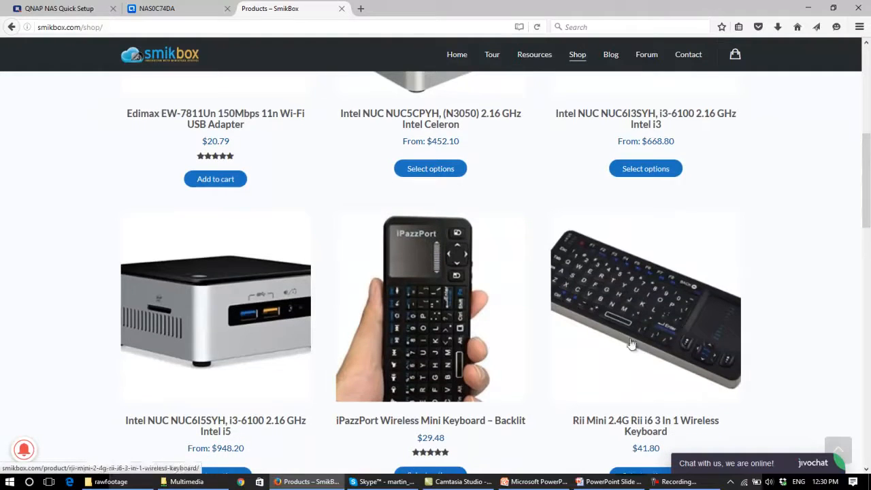
pyautogui.scroll(-2, 405, 372)
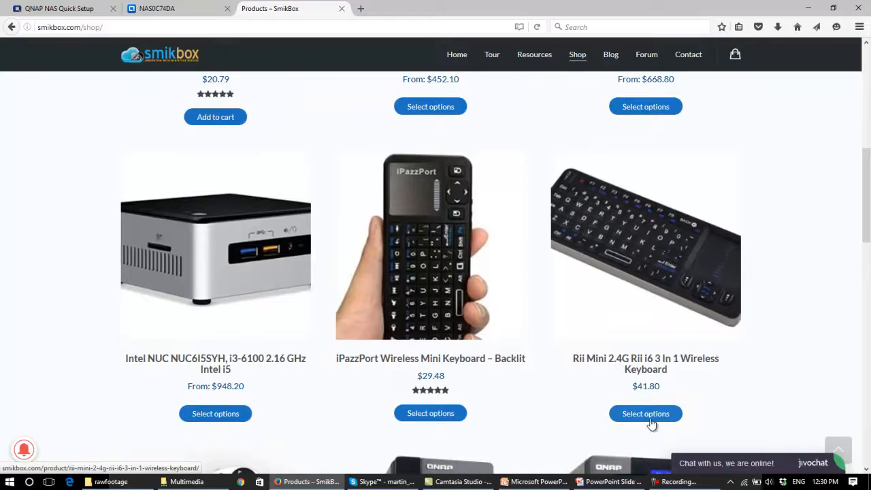
# Open the Rii Mini 2.4G Rii i6 3 In 1 Wireless Keyboard page and review its pictures and description.
pyautogui.click(664, 293)
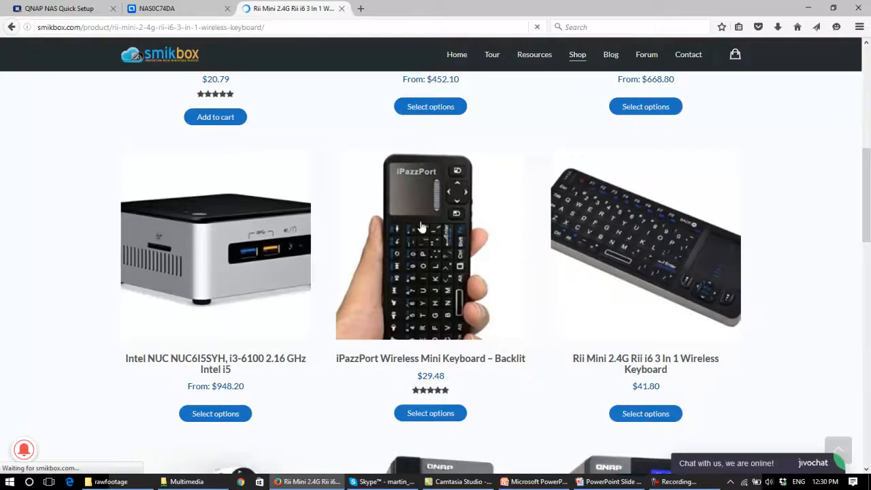
pyautogui.scroll(-3, 376, 315)
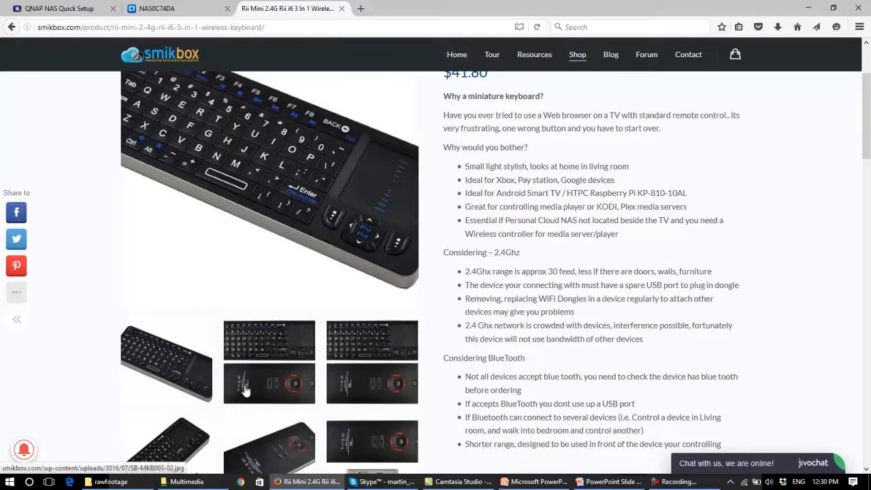
pyautogui.scroll(-2, 256, 360)
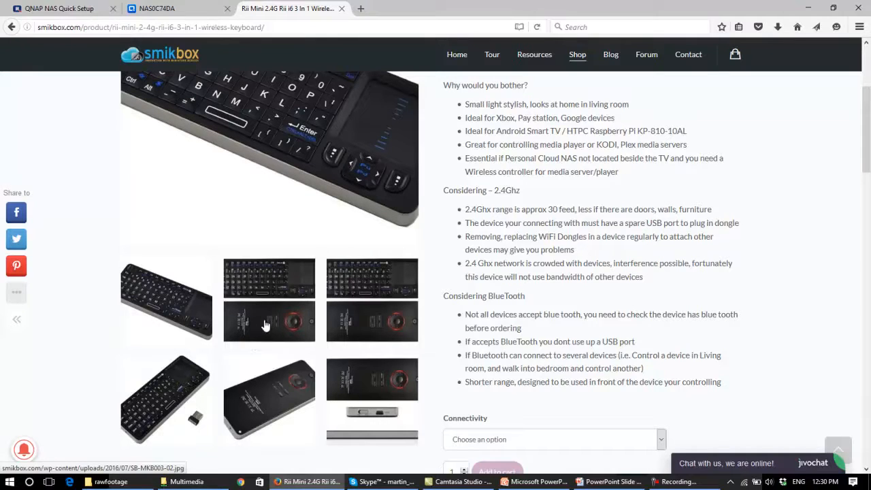
pyautogui.scroll(1, 301, 275)
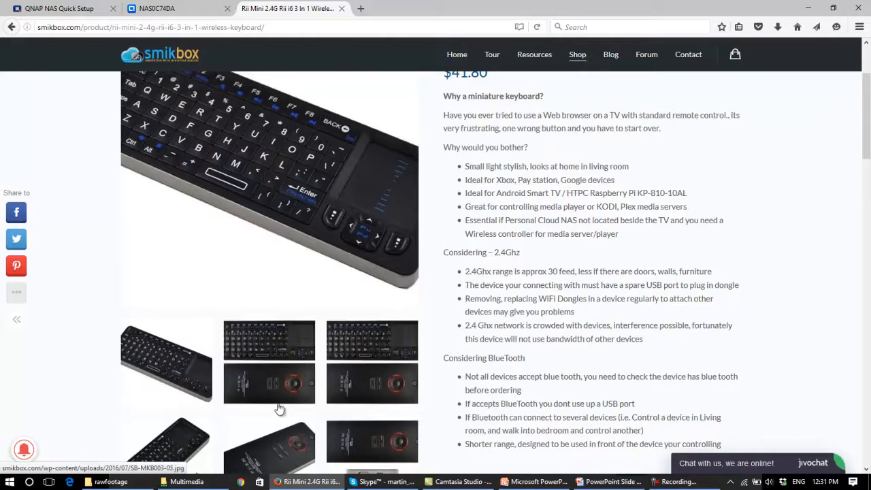
pyautogui.scroll(1, 278, 252)
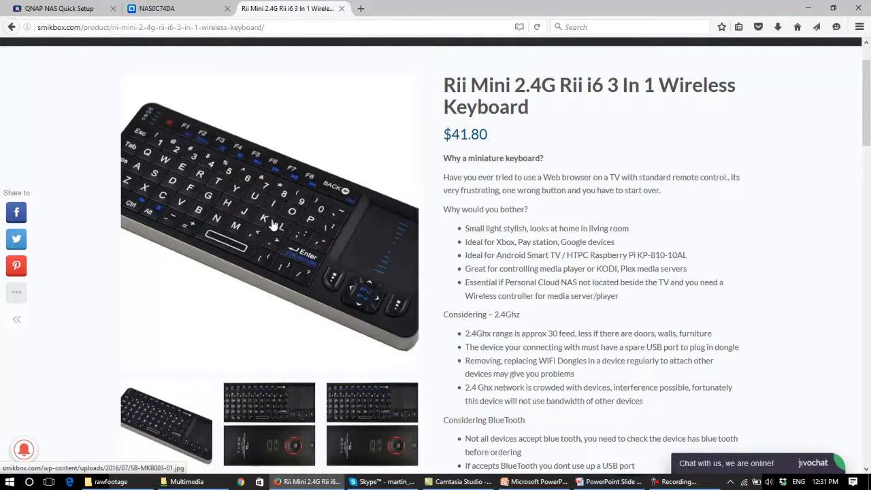
# Return to the NAS desktop, dismiss the event notifications, and browse the Recommended apps in a maximized App Center.
pyautogui.click(159, 13)
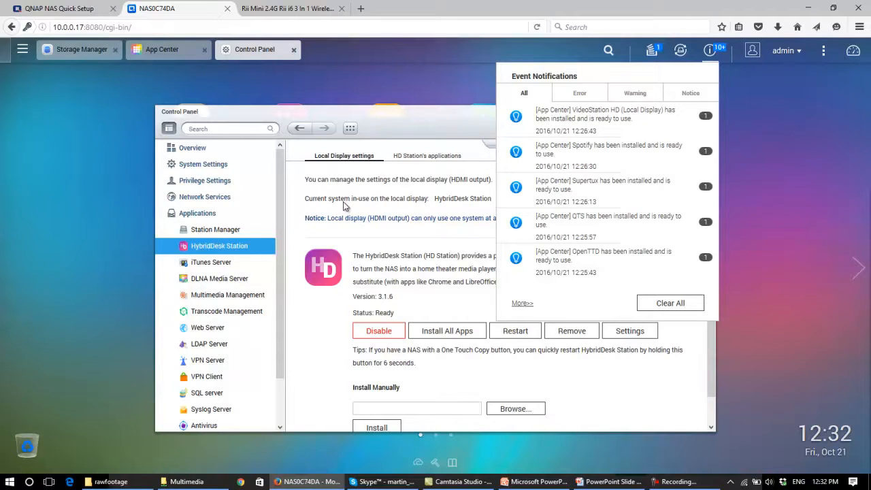
pyautogui.click(344, 207)
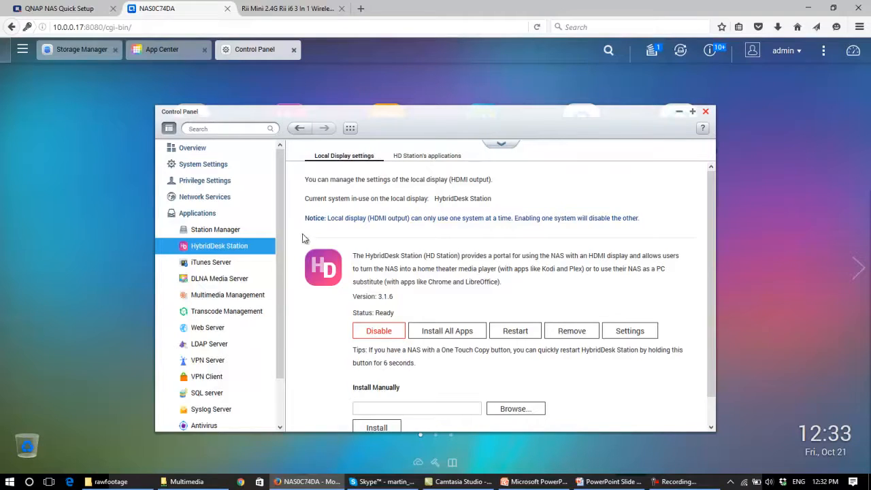
pyautogui.click(181, 54)
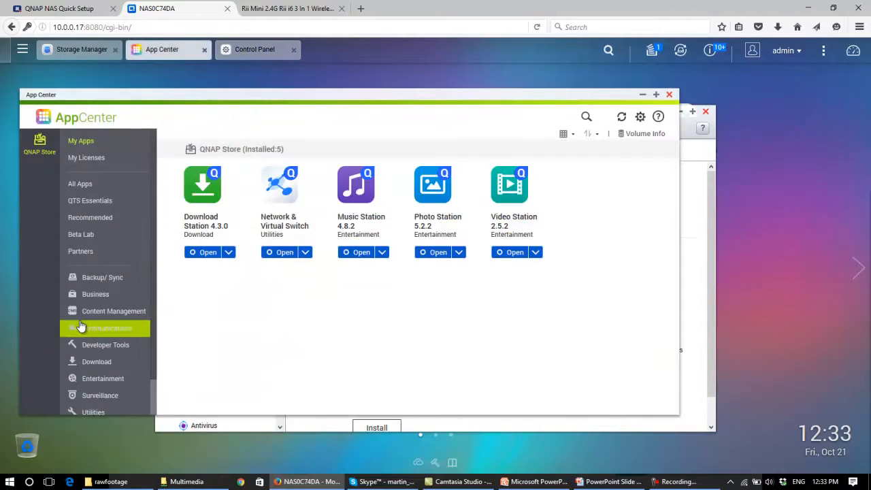
pyautogui.click(117, 222)
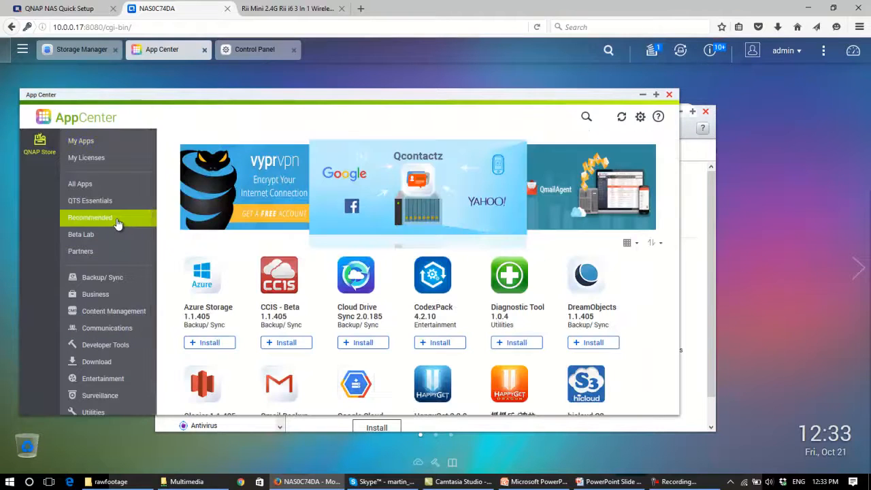
pyautogui.click(656, 95)
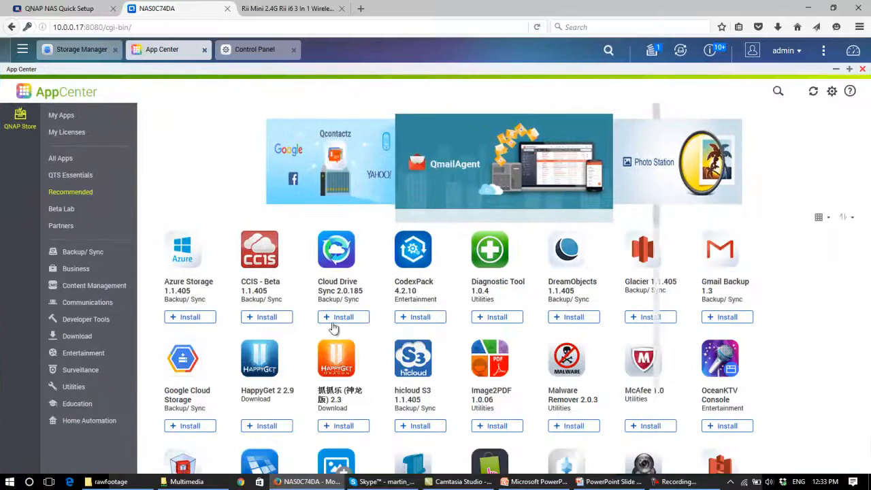
pyautogui.scroll(-3, 184, 341)
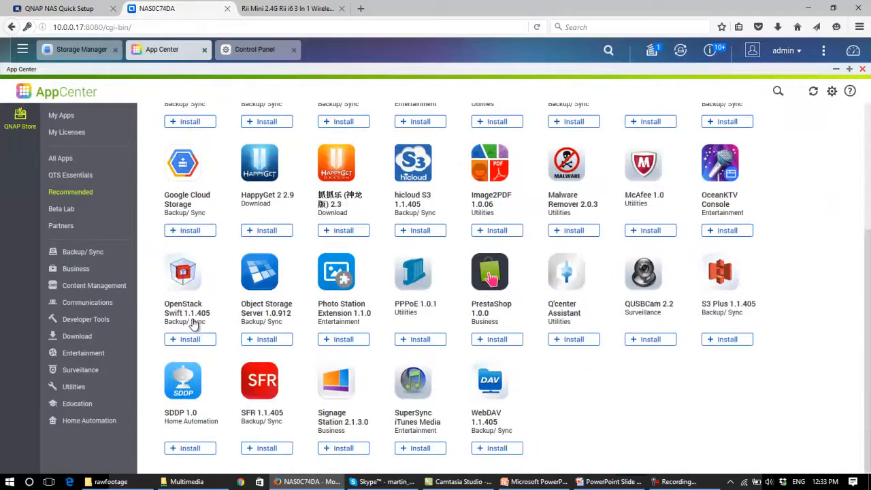
pyautogui.scroll(3, 194, 324)
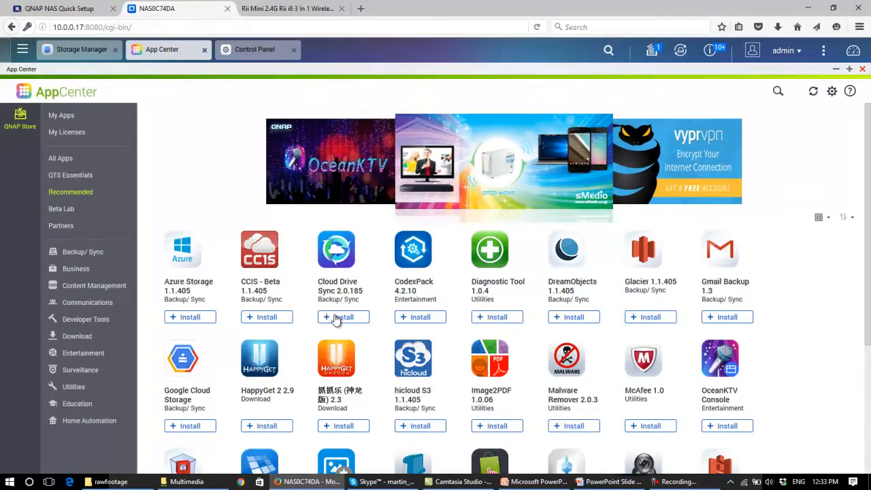
pyautogui.scroll(-1, 336, 320)
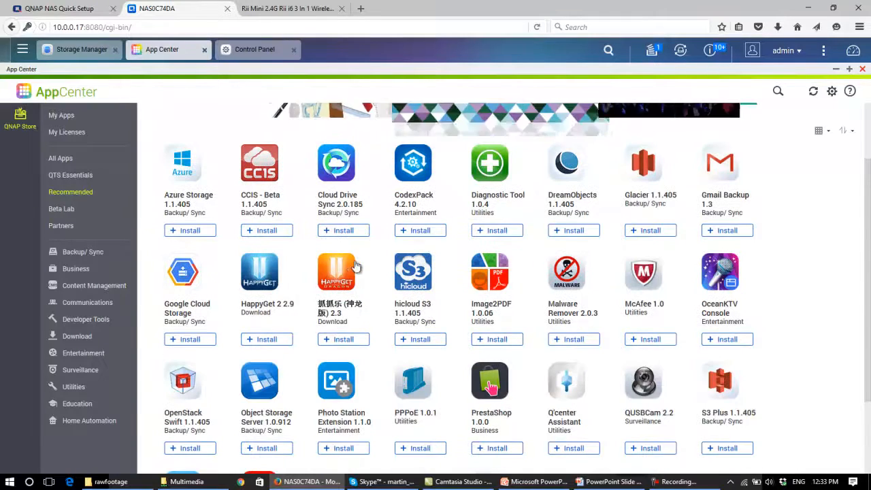
# Install Connect to Cloud Drive from the QTS Essentials apps on the Vol1-Systems volume.
pyautogui.click(70, 176)
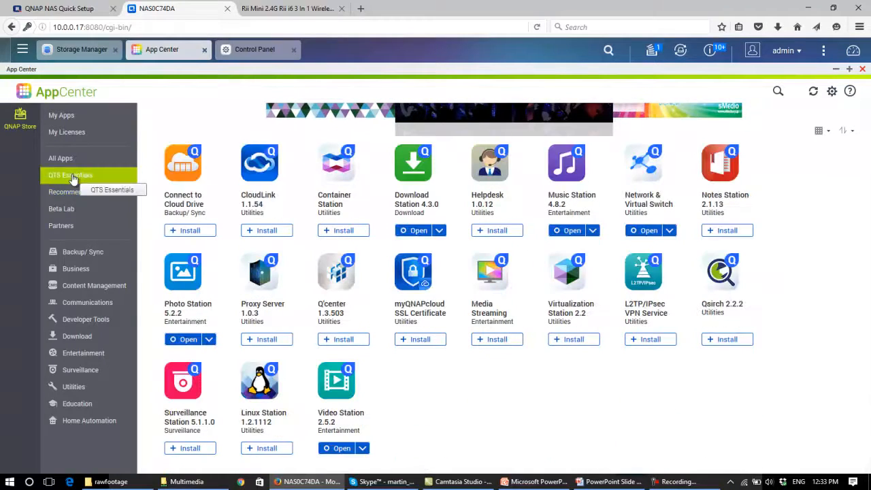
pyautogui.click(186, 233)
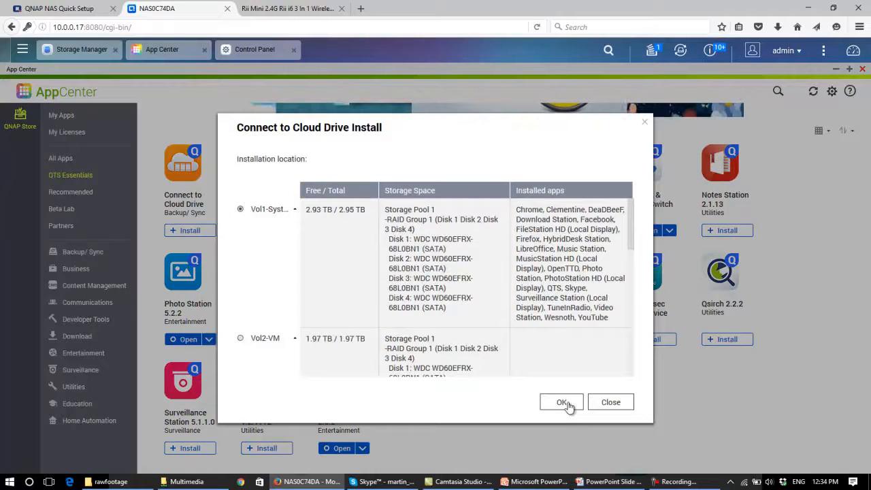
pyautogui.click(560, 402)
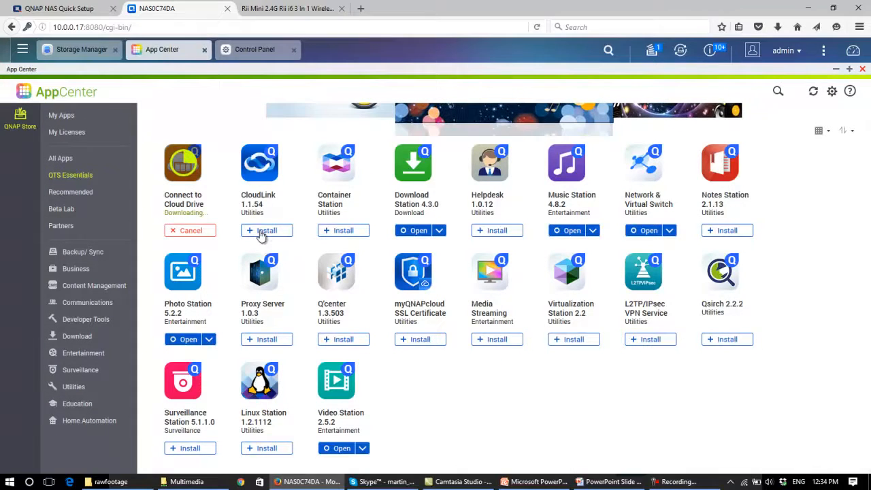
# Install CloudLink with Vol4-LAN as its installation location.
pyautogui.click(261, 232)
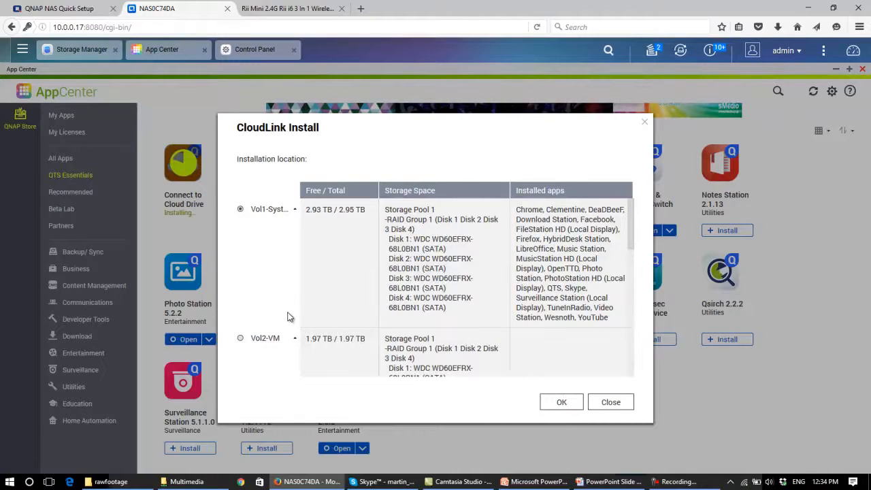
pyautogui.scroll(-10, 288, 314)
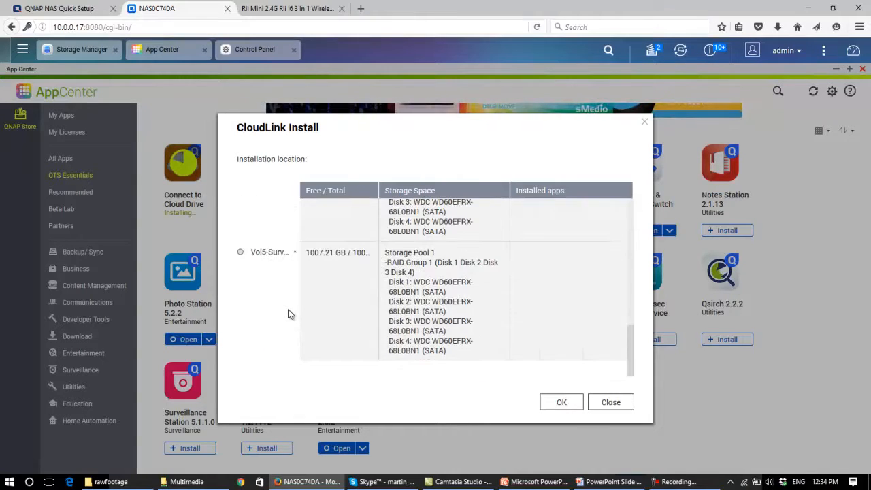
pyautogui.scroll(10, 288, 314)
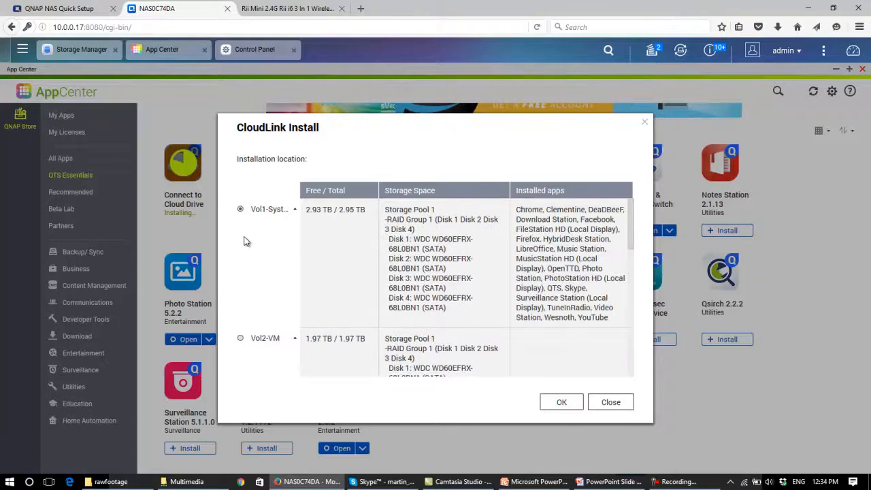
pyautogui.scroll(-6, 271, 281)
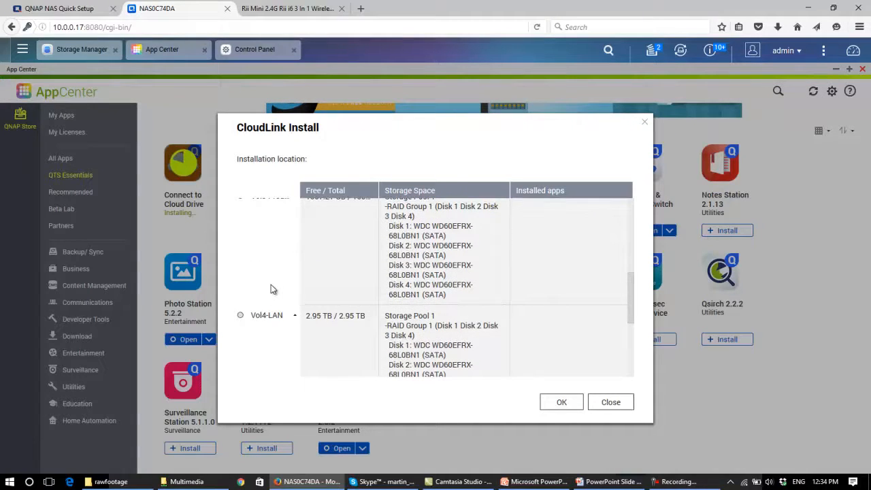
pyautogui.scroll(-2, 242, 317)
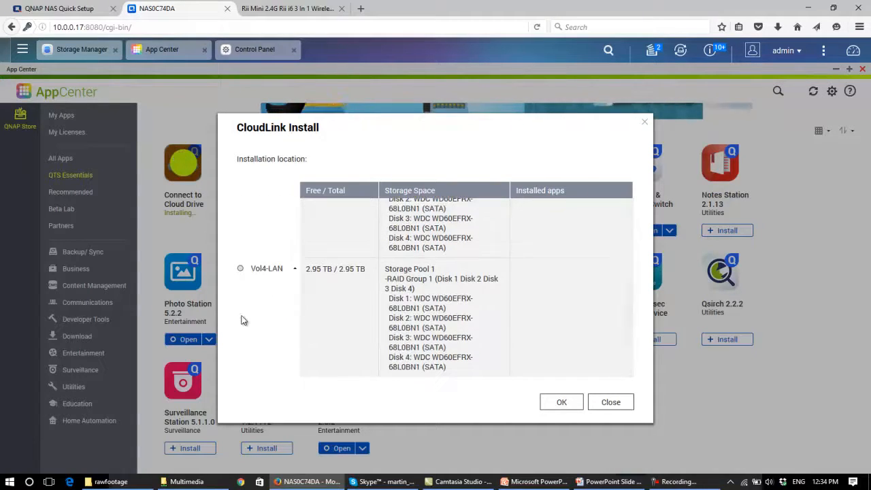
pyautogui.click(240, 269)
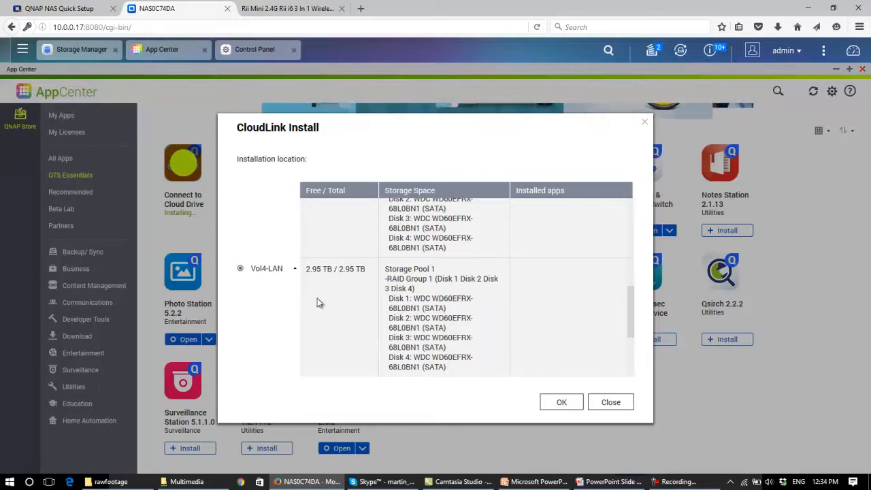
pyautogui.click(562, 403)
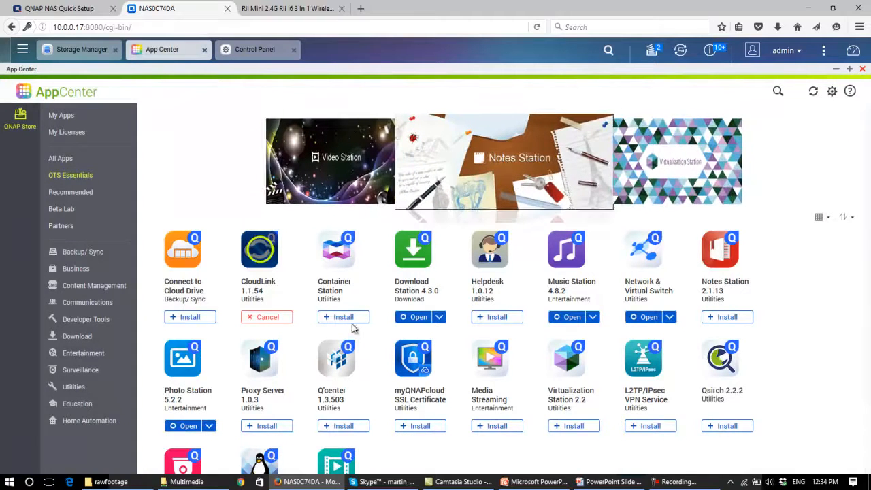
# Install Container Station with Vol2-VM as its installation location.
pyautogui.click(345, 316)
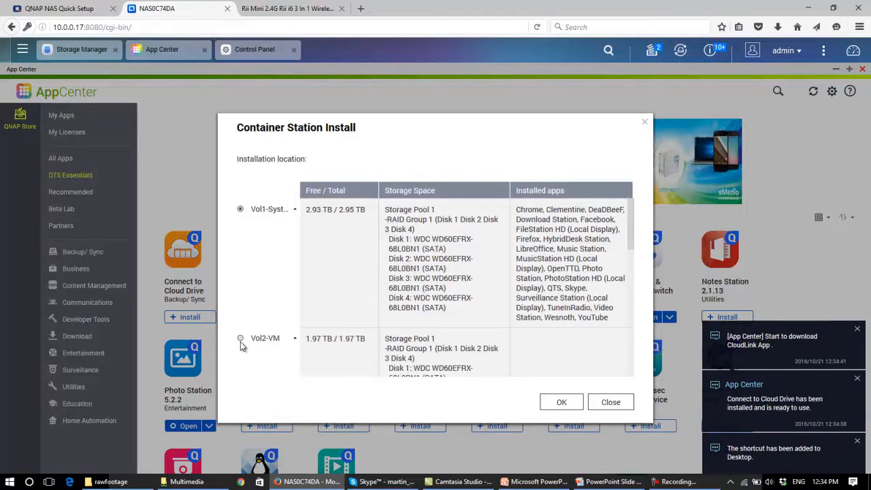
pyautogui.scroll(-2, 240, 338)
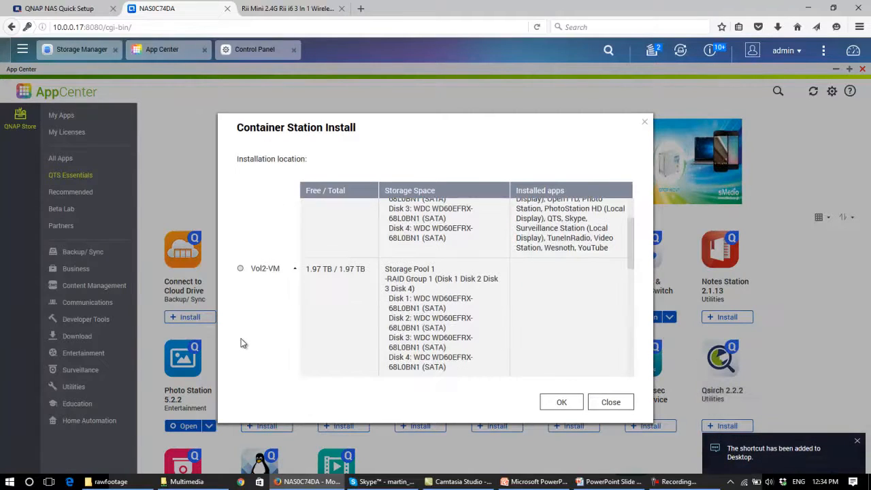
pyautogui.click(240, 269)
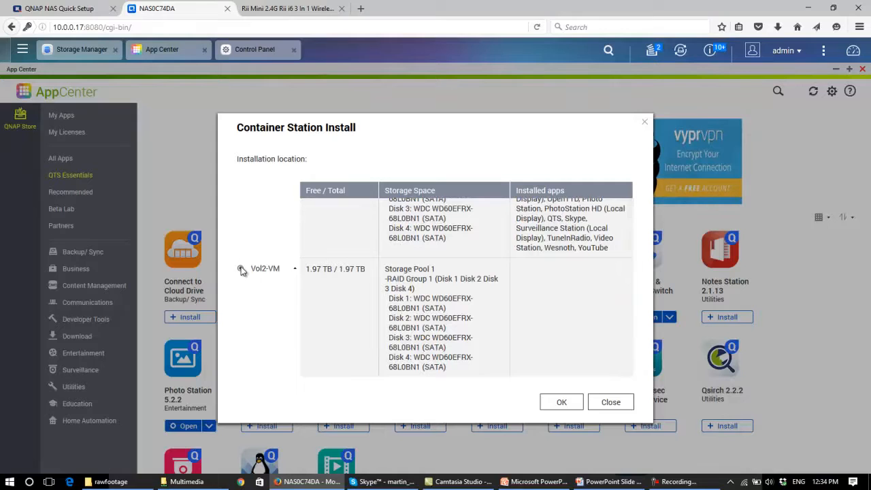
pyautogui.click(561, 401)
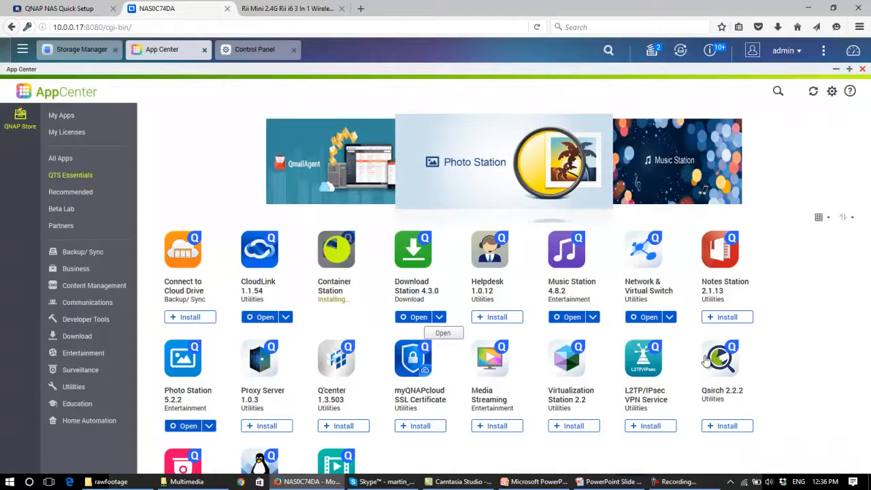
# Install Connect to Cloud Drive again, this time with Vol4-LAN as its installation location.
pyautogui.click(176, 319)
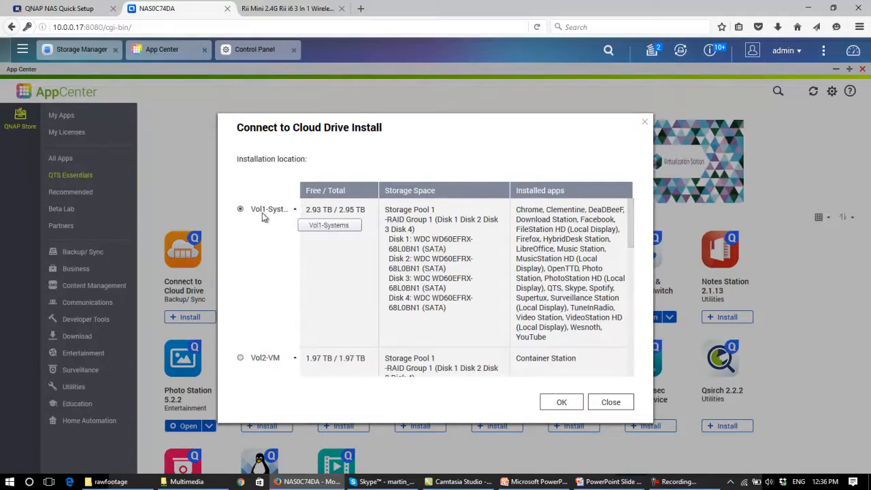
pyautogui.scroll(-2, 248, 359)
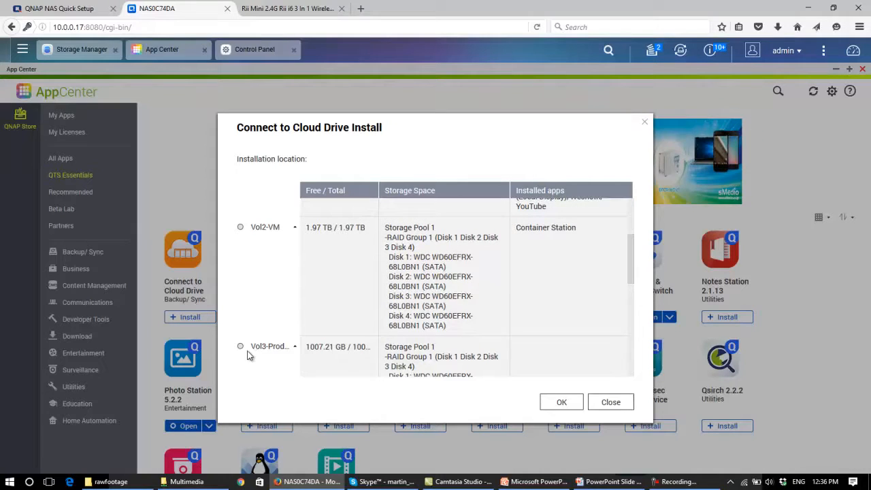
pyautogui.scroll(-2, 250, 316)
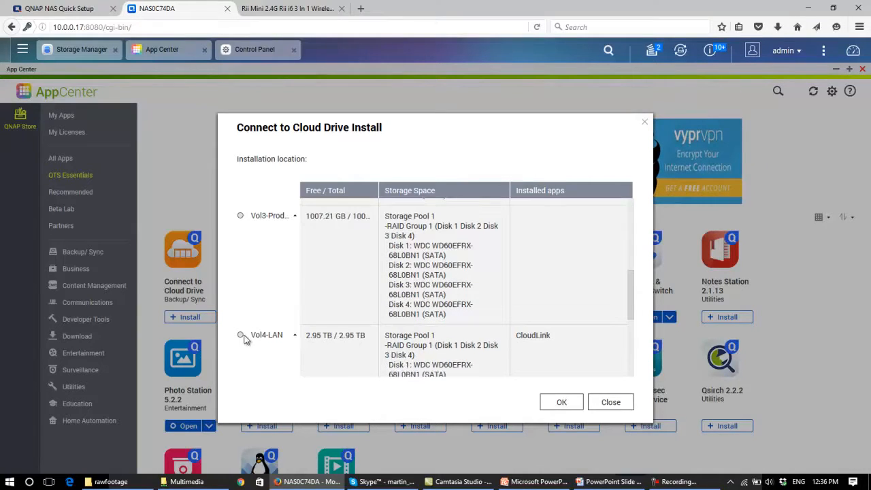
pyautogui.scroll(-1, 245, 338)
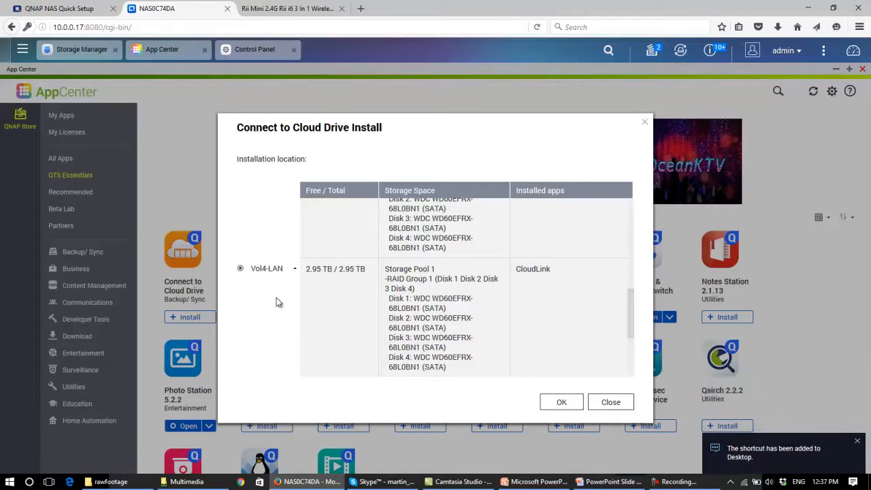
pyautogui.click(559, 404)
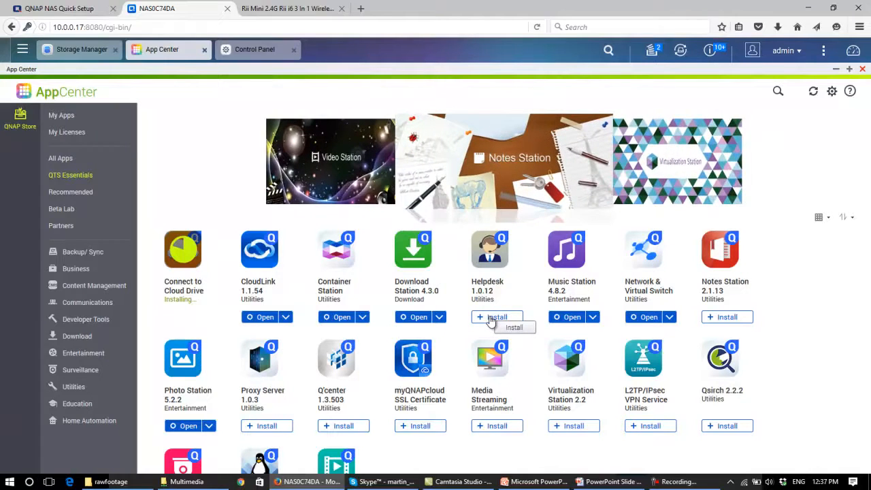
# Install Helpdesk 1.0.12 from the QTS Essentials apps and dismiss the repeated Connect to Cloud Drive installation.
pyautogui.click(490, 318)
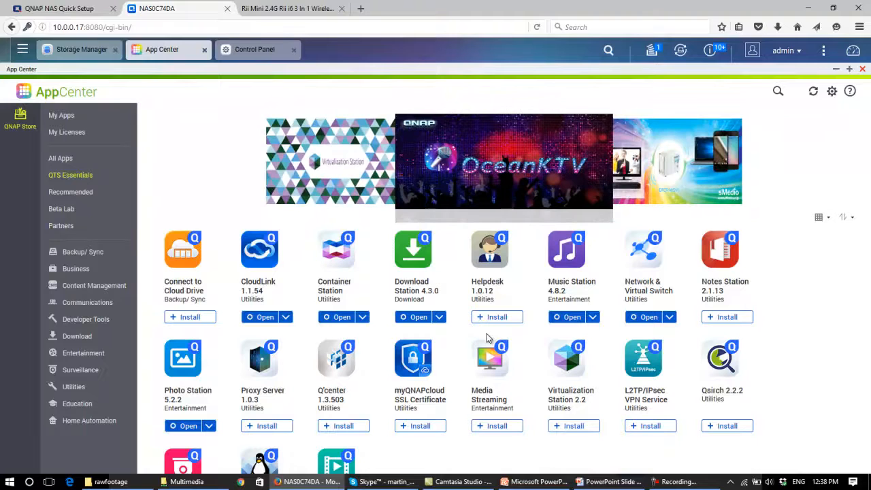
pyautogui.click(493, 324)
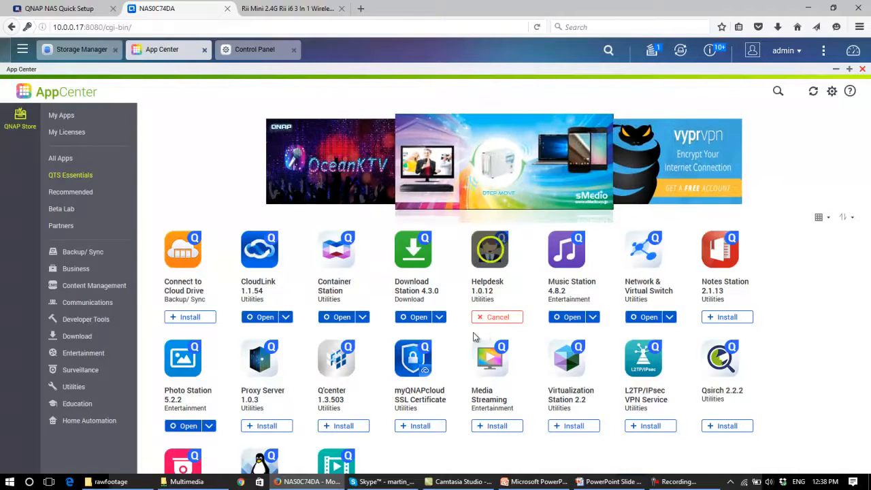
pyautogui.click(190, 318)
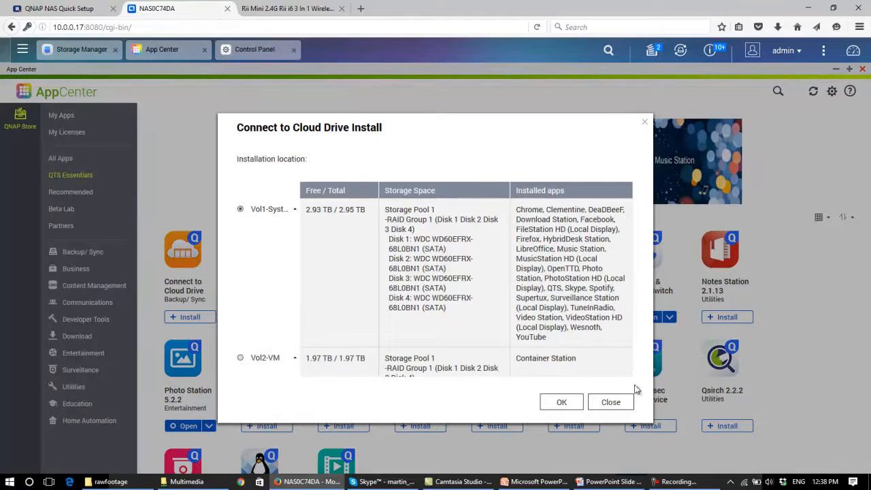
pyautogui.click(626, 405)
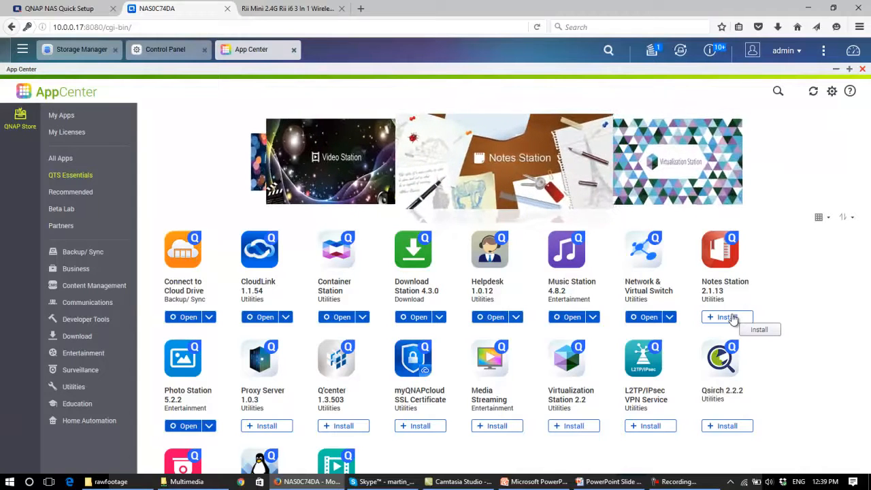
# Install Notes Station 2.1.13 with Vol4-LAN as its installation location.
pyautogui.click(727, 316)
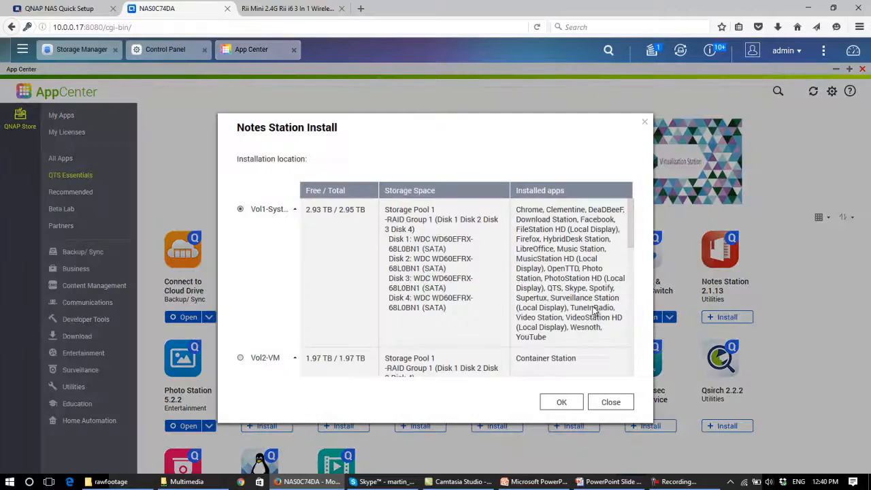
pyautogui.scroll(-5, 306, 286)
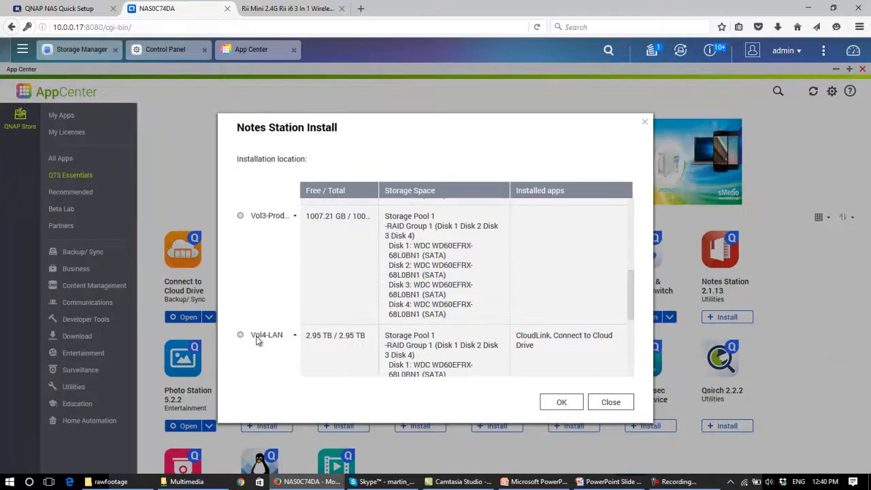
pyautogui.scroll(-1, 240, 341)
pyautogui.click(240, 267)
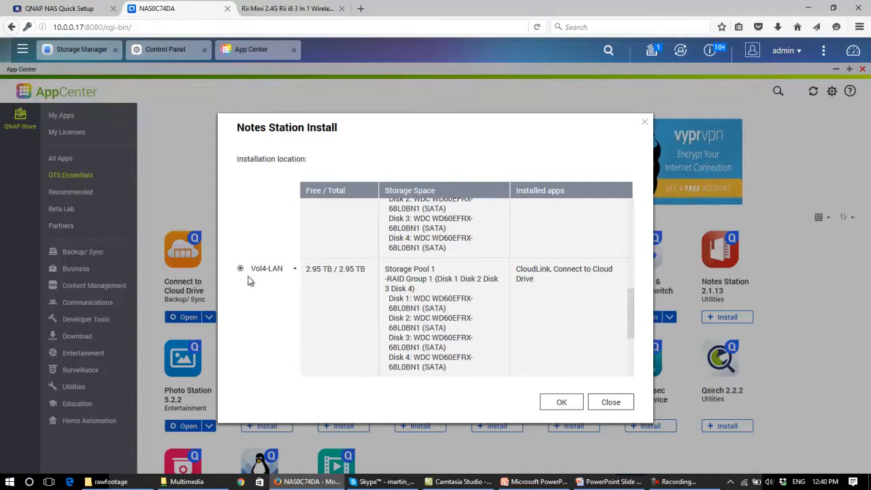
pyautogui.click(566, 403)
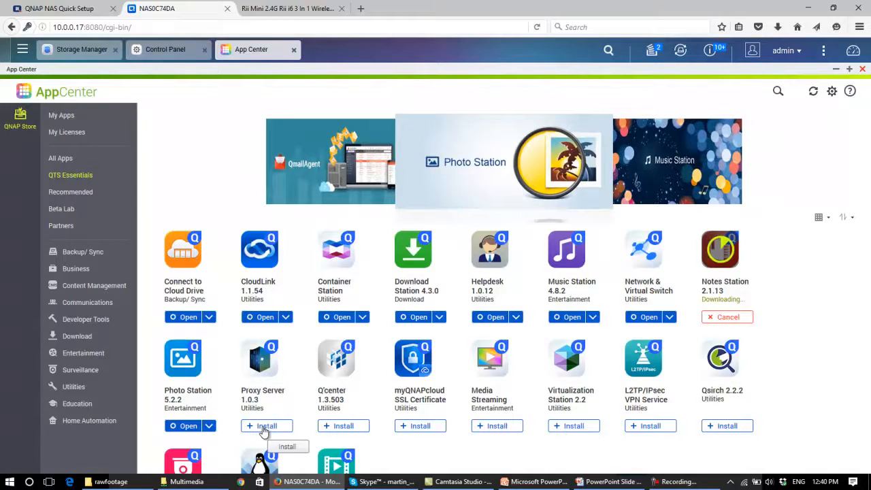
# Install Proxy Server and Q'center, both on the Vol1-Systems volume.
pyautogui.click(264, 429)
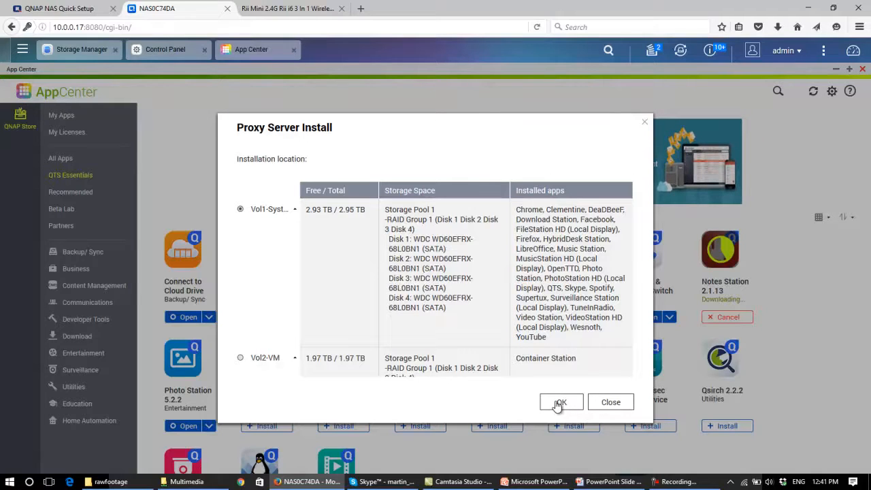
pyautogui.click(557, 404)
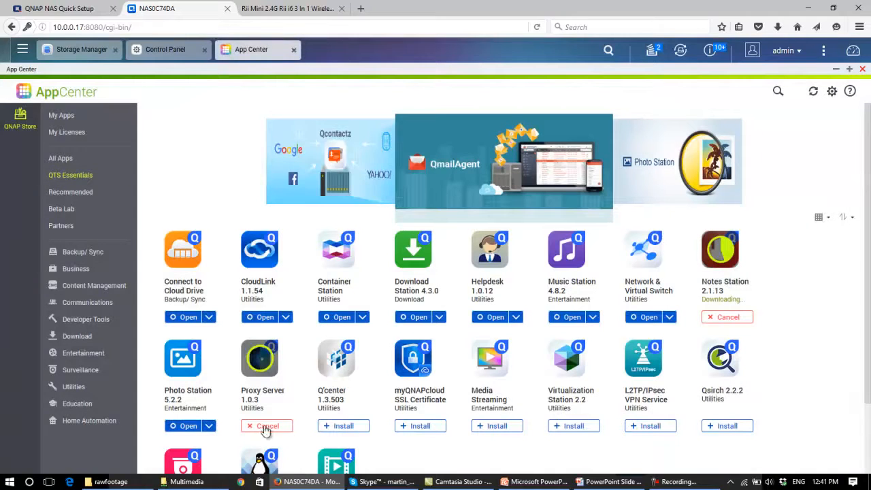
pyautogui.click(351, 430)
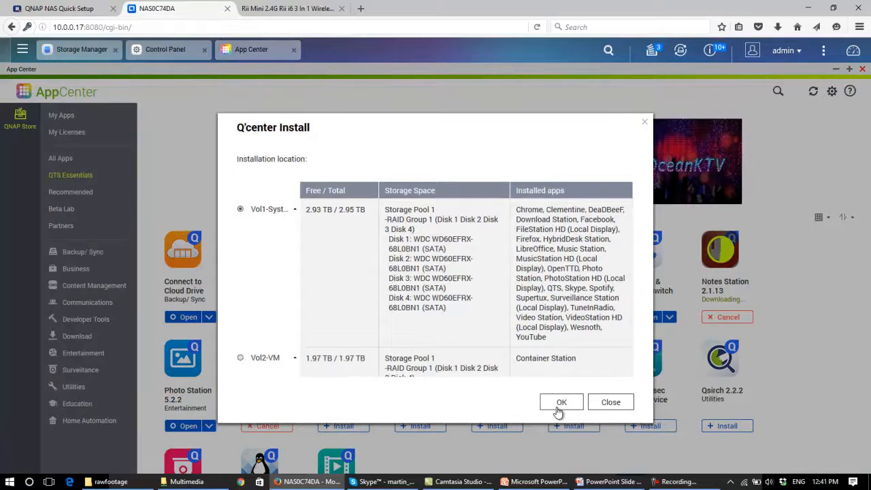
pyautogui.click(560, 402)
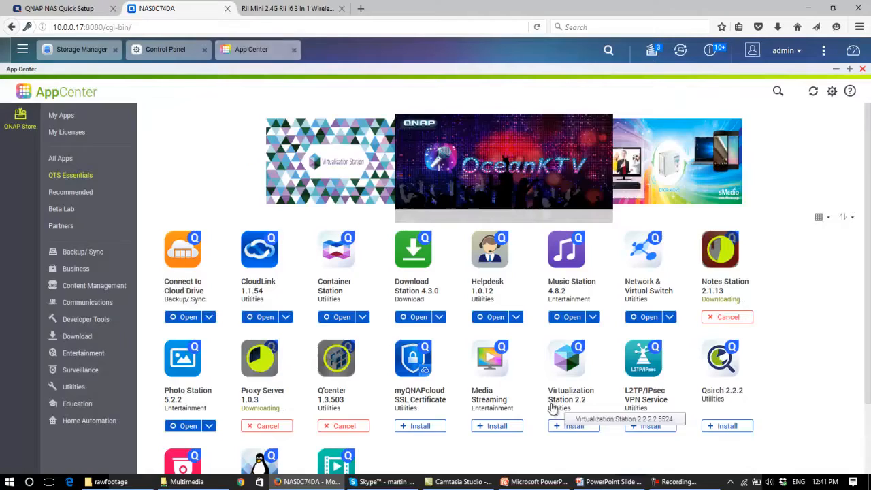
# Install the Media Streaming add-on on the Vol1-Systems volume and also install Virtualization Station 2.2.
pyautogui.scroll(-2, 408, 412)
pyautogui.scroll(2, 398, 412)
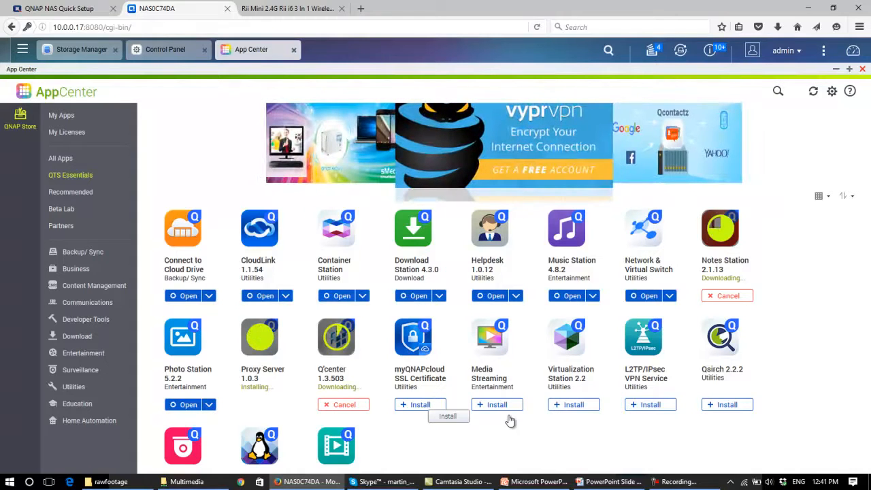
pyautogui.click(483, 406)
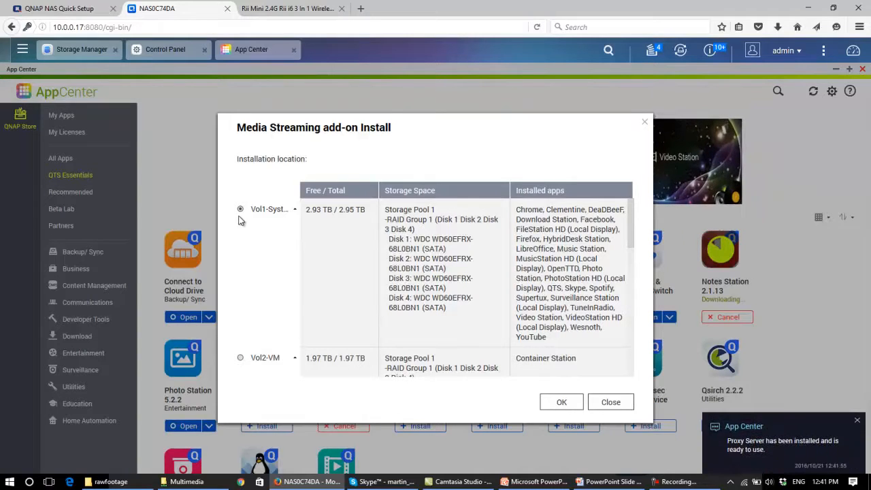
pyautogui.click(562, 402)
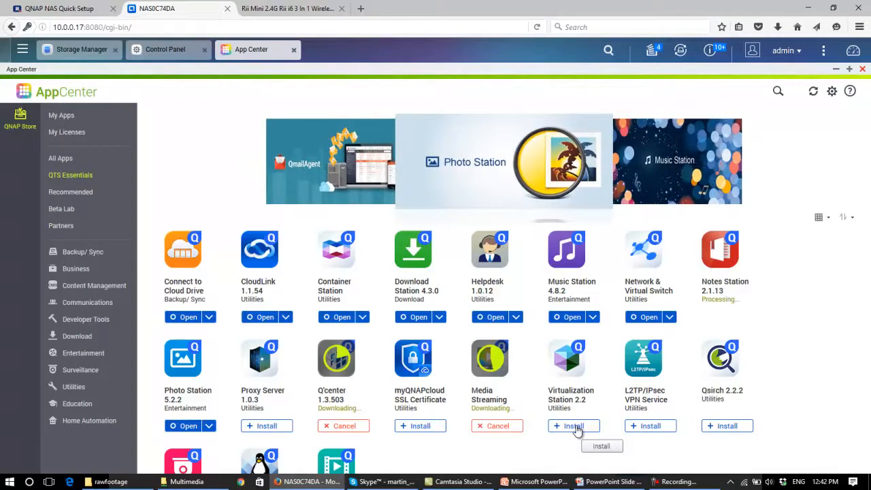
pyautogui.click(575, 427)
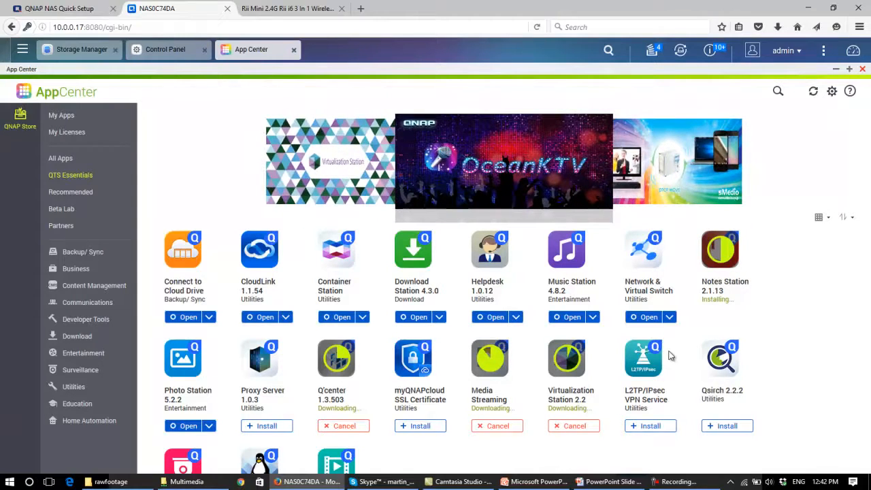
# Install the L2TP/IPsec VPN Service, and install Qsirch 2.2.2 on the Vol1-Systems volume.
pyautogui.scroll(-2, 671, 355)
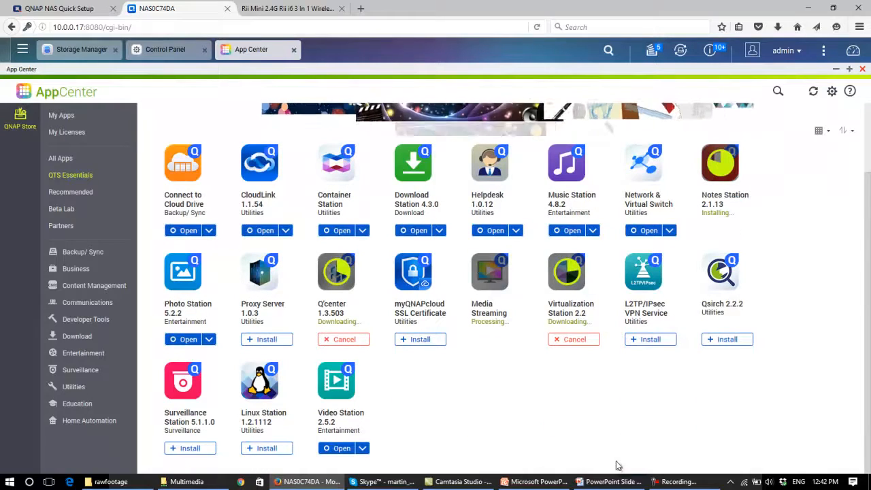
pyautogui.click(659, 342)
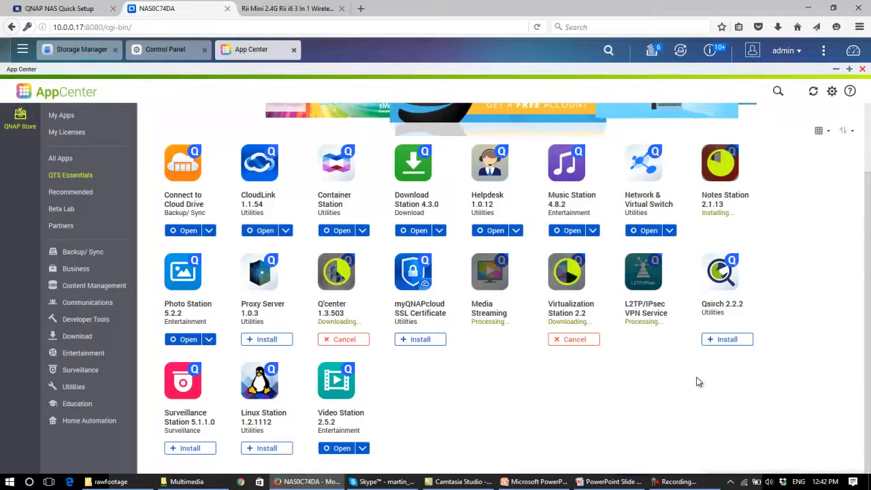
pyautogui.click(721, 340)
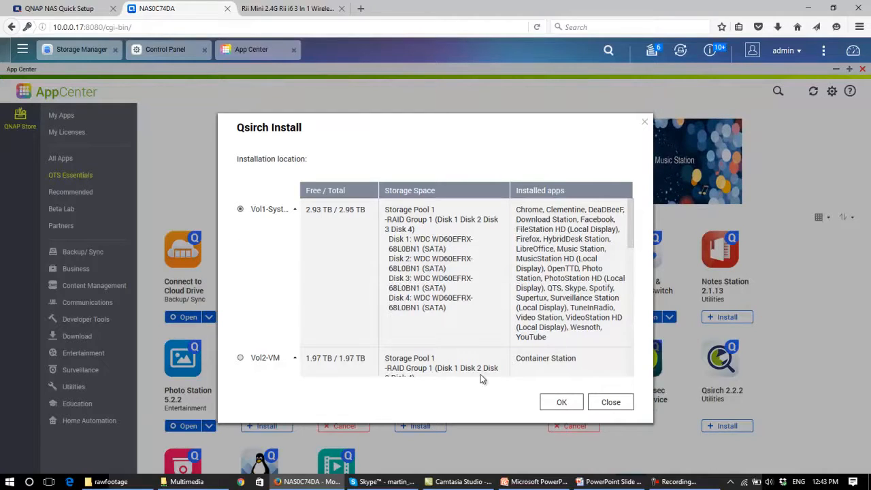
pyautogui.click(561, 402)
# Install Surveillance Station 5.1.1.0 from the QTS Essentials apps.
pyautogui.scroll(-2, 383, 422)
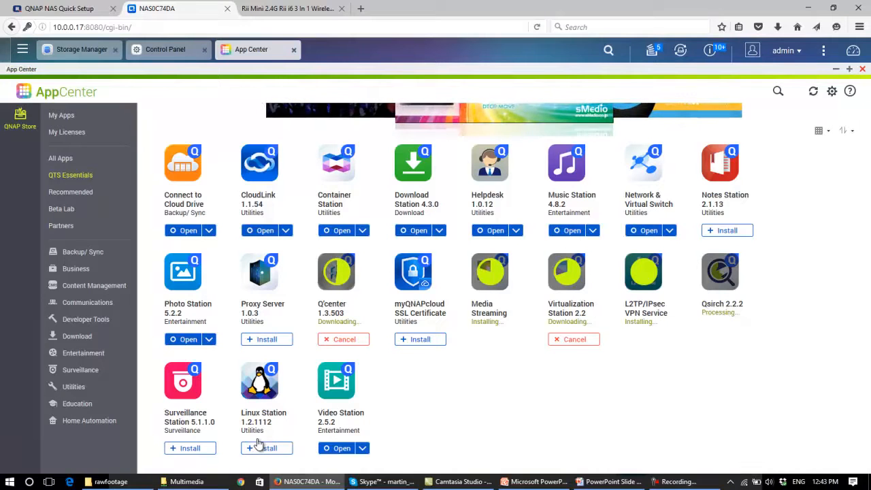
pyautogui.click(188, 447)
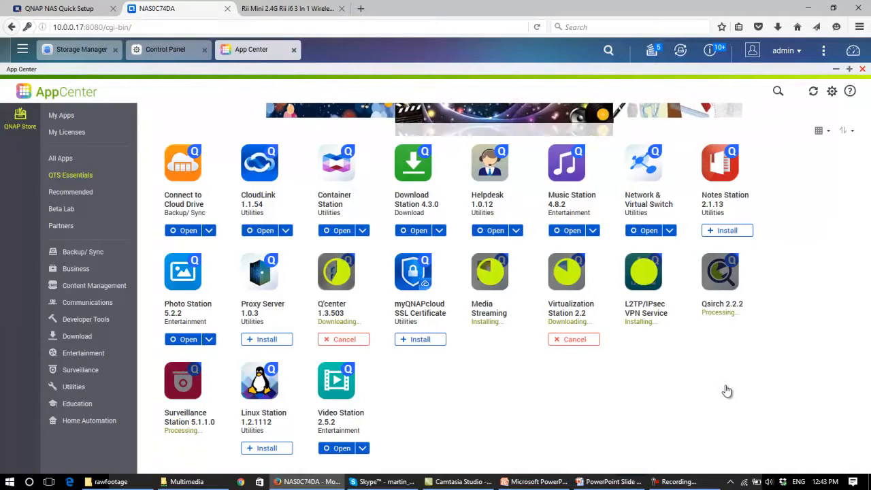
pyautogui.scroll(1, 725, 385)
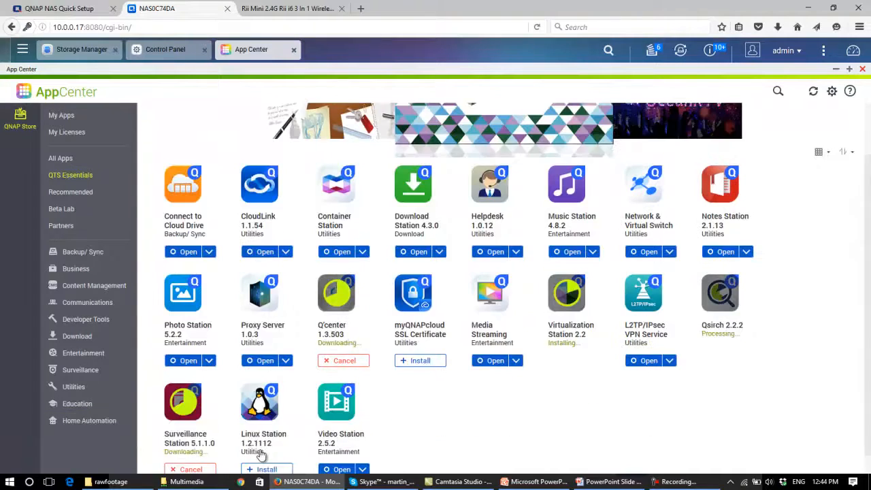
pyautogui.scroll(-1, 408, 422)
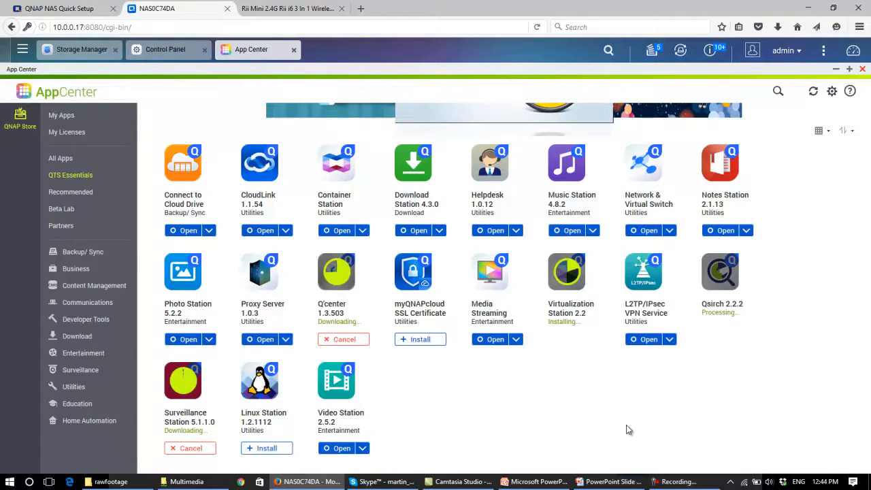
# Examine the apps offered in the Recommended, All Apps and Business categories.
pyautogui.click(100, 197)
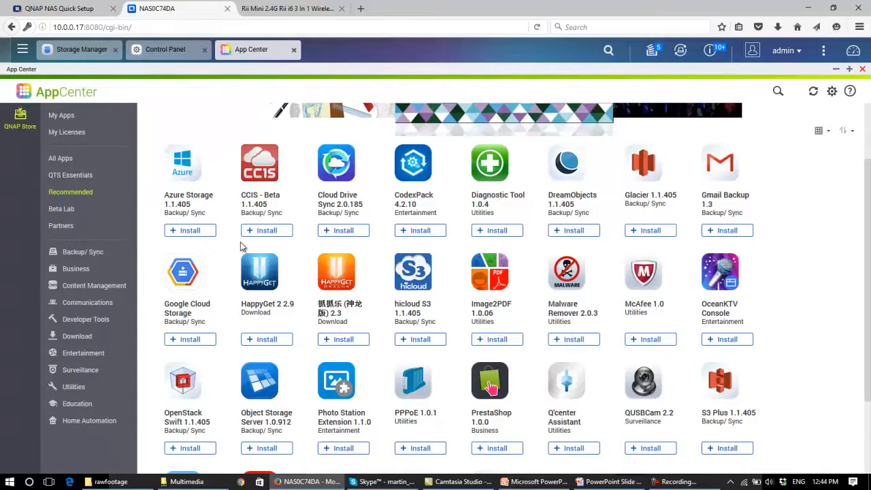
pyautogui.scroll(-2, 242, 247)
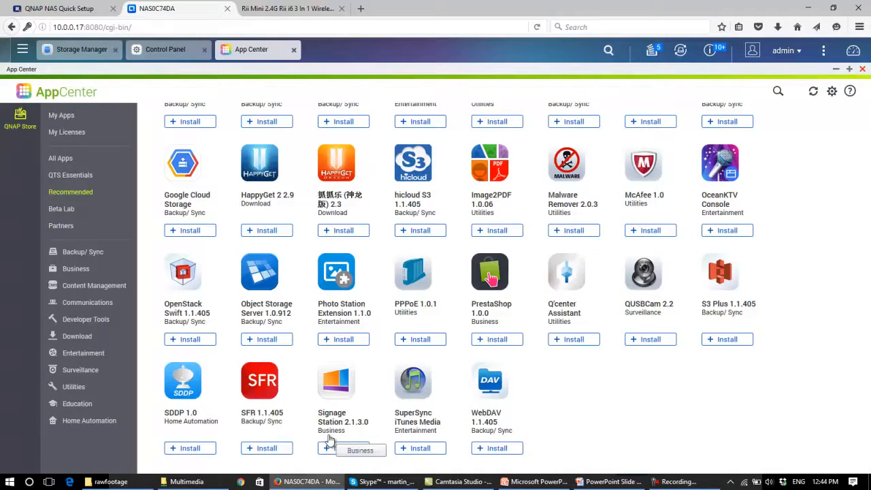
pyautogui.scroll(4, 329, 439)
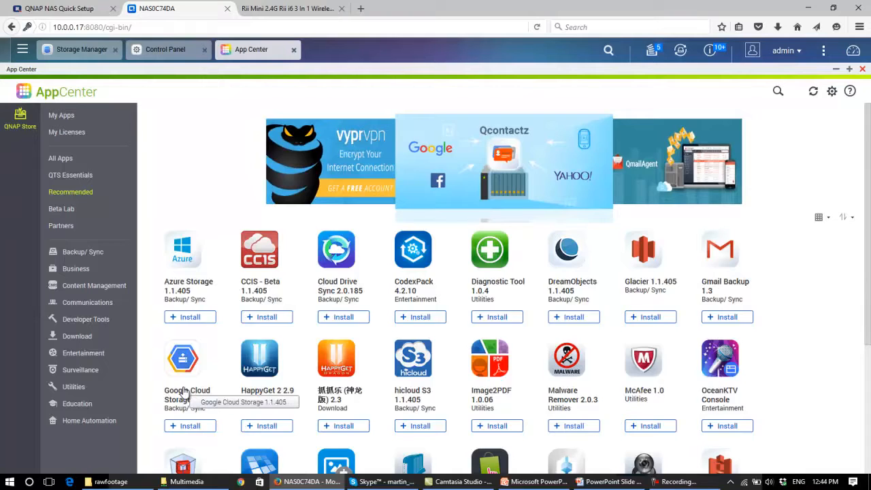
pyautogui.scroll(-3, 184, 391)
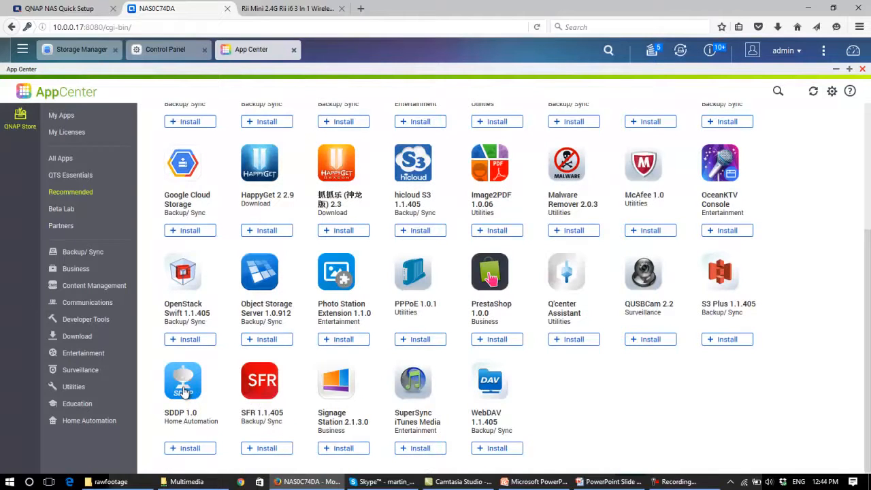
pyautogui.click(73, 161)
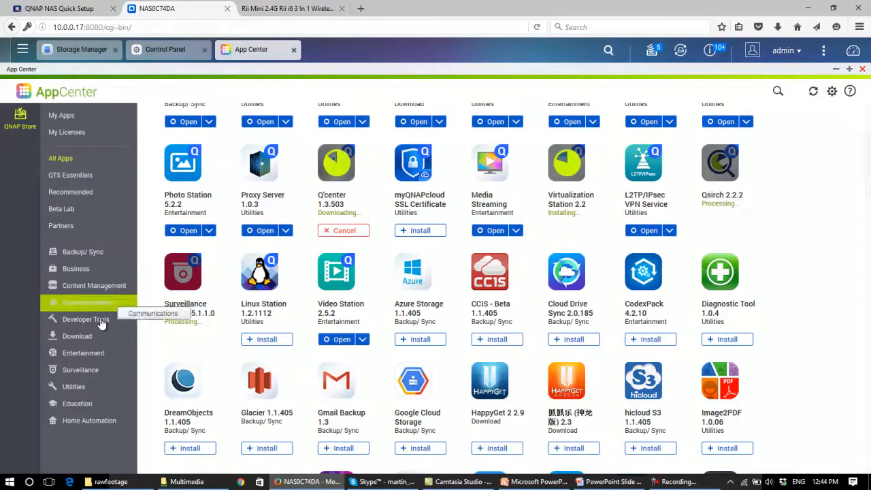
pyautogui.click(90, 275)
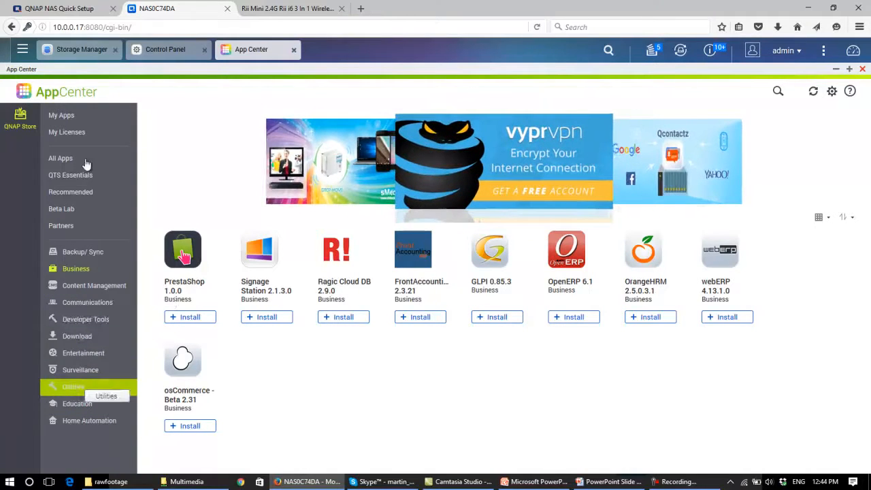
# Search all apps for "word" and install WordPress 4.3.0.0, agreeing to the third-party application terms.
pyautogui.click(86, 165)
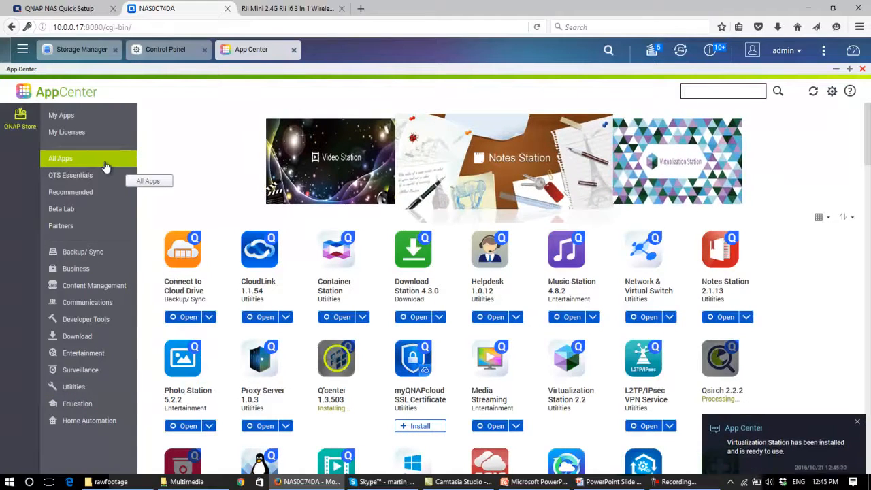
pyautogui.click(741, 97)
pyautogui.write('word')
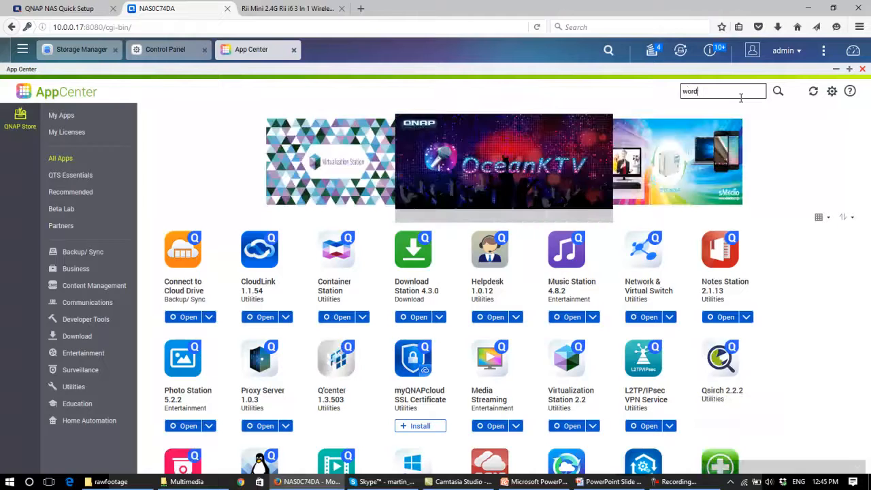
pyautogui.click(194, 317)
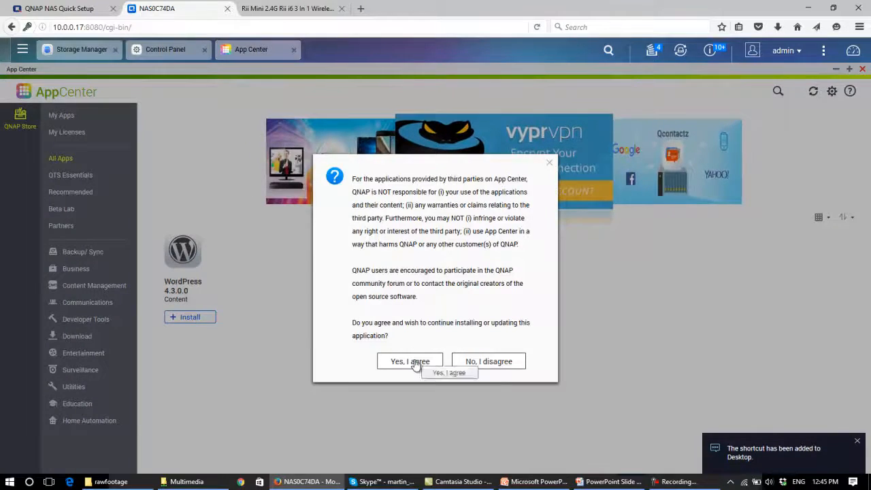
pyautogui.click(414, 362)
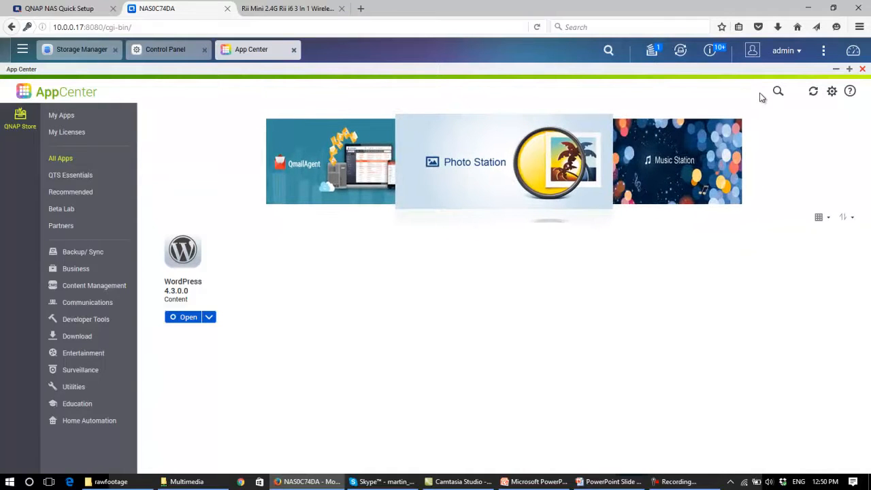
# Search all apps for "phpmyadmin" and install phpMyAdmin 4.6.3.1 on the Vol1-Systems volume.
pyautogui.click(776, 91)
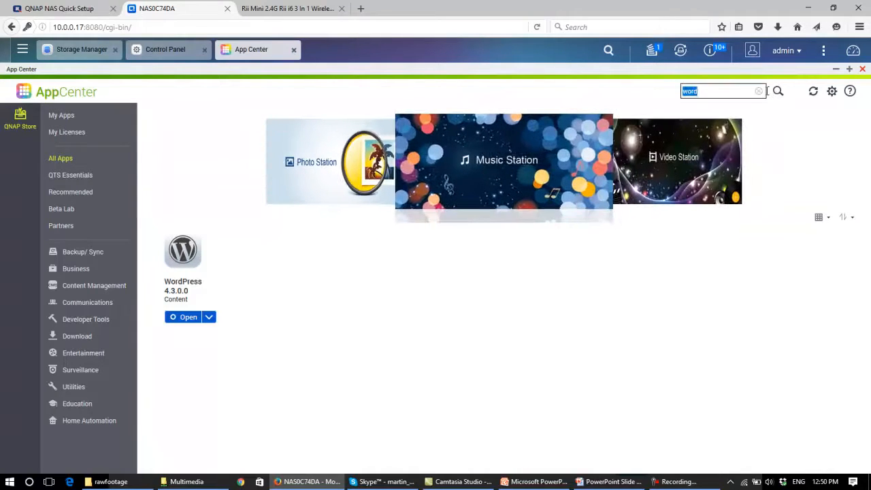
pyautogui.write('ph')
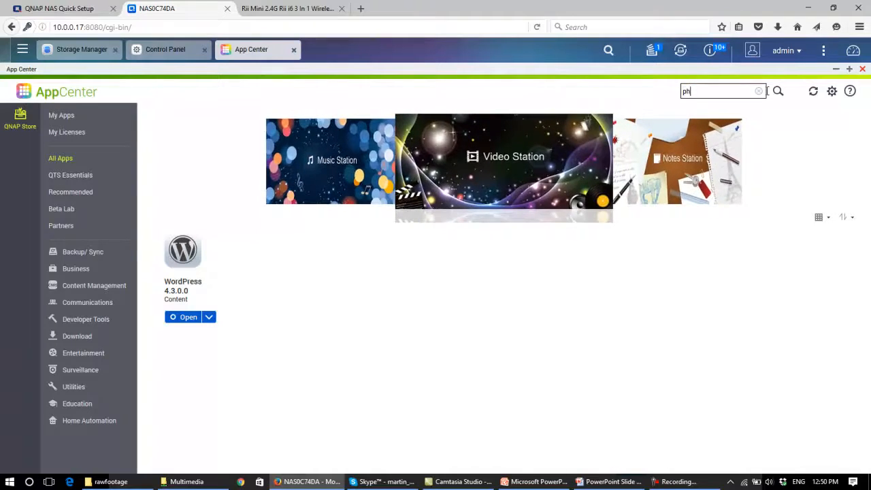
pyautogui.write('padmi')
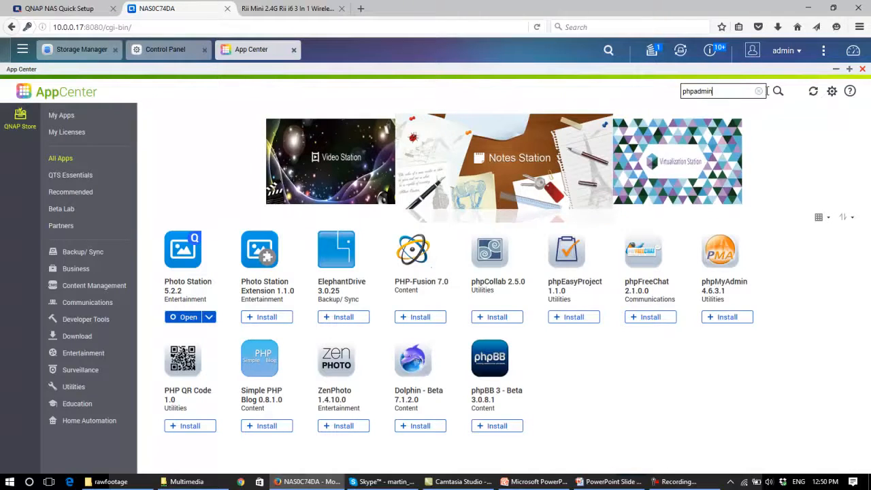
pyautogui.write('n')
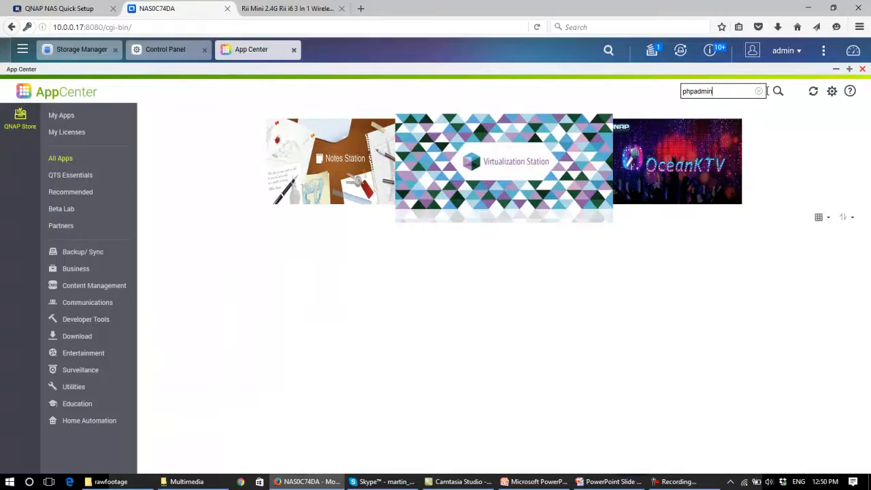
pyautogui.press('Home')
pyautogui.write('m')
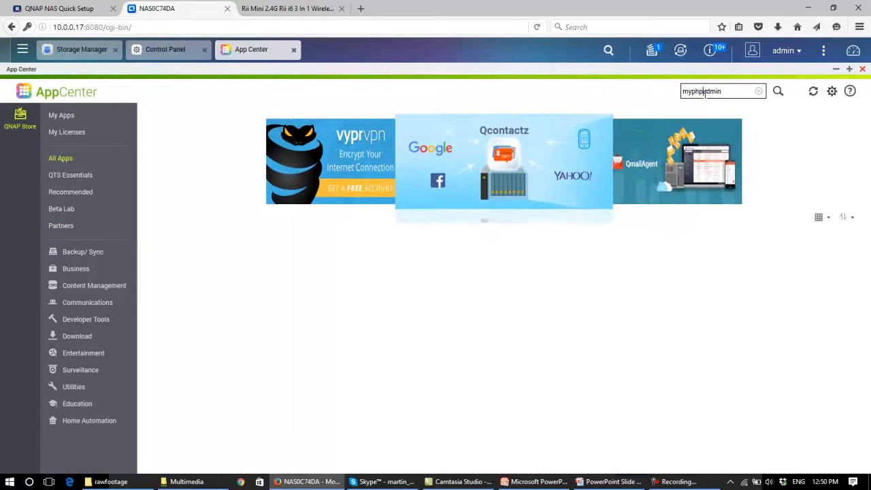
pyautogui.write('my')
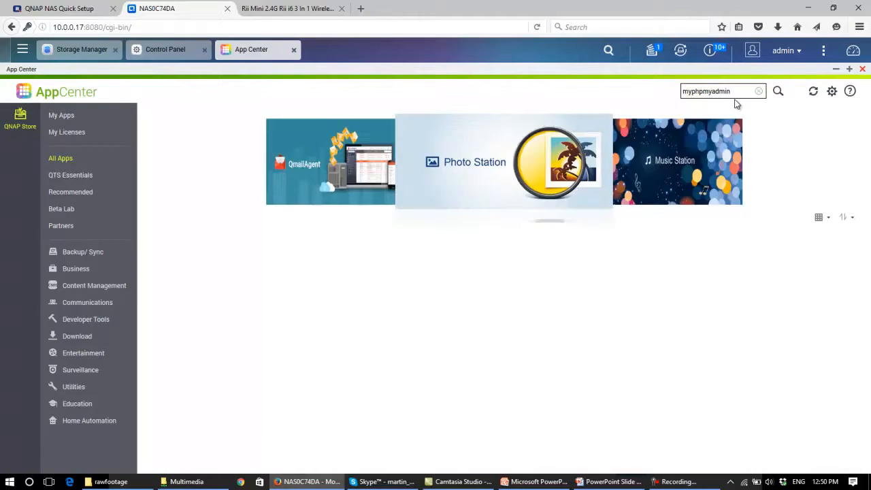
pyautogui.press('Delete')
pyautogui.press('Delete')
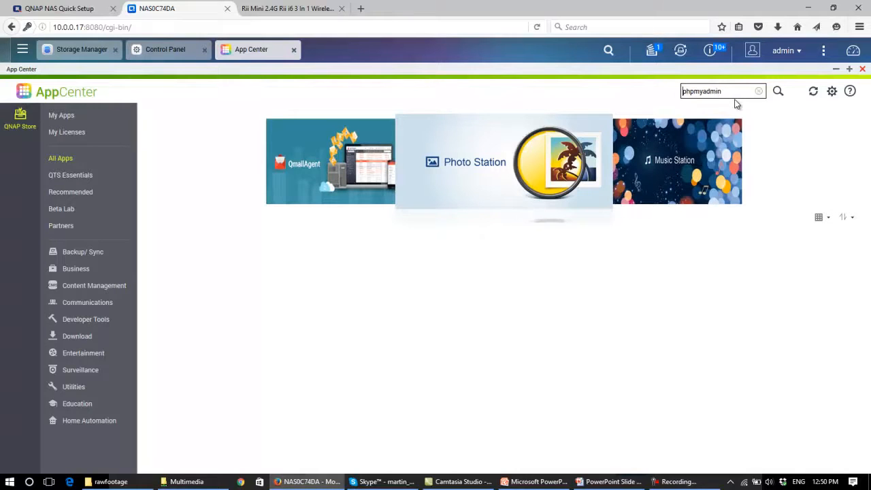
pyautogui.write('p')
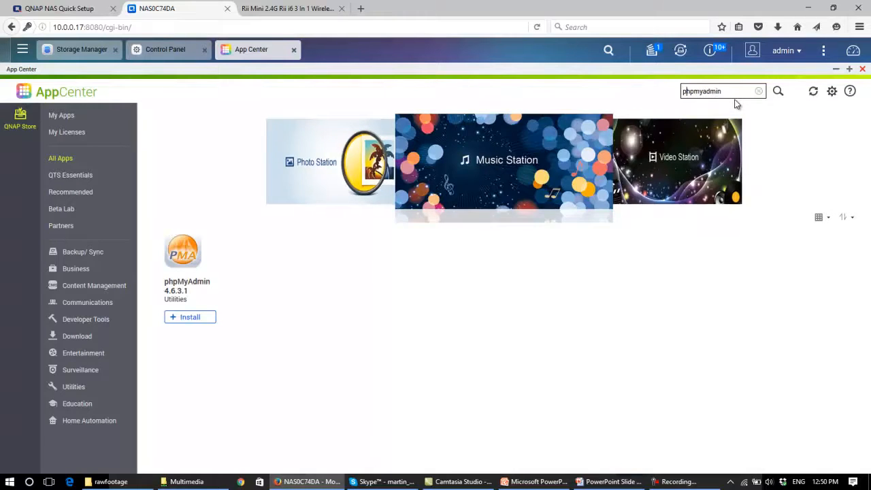
pyautogui.click(188, 318)
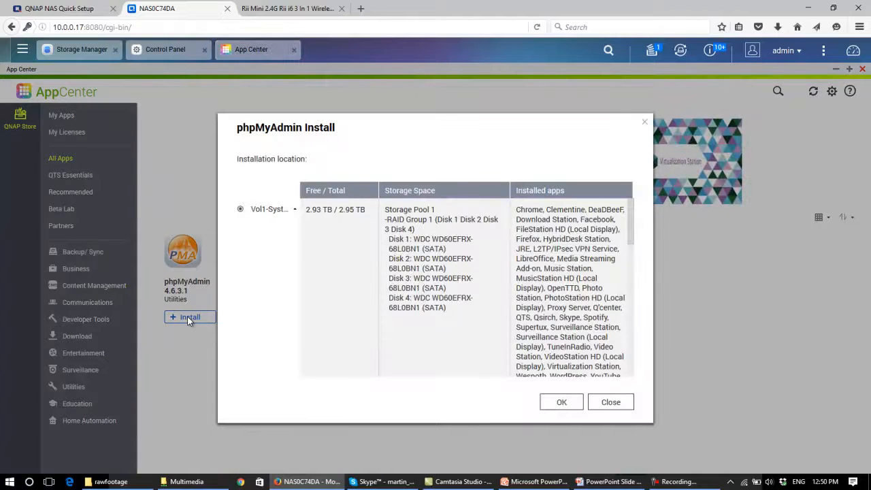
pyautogui.click(563, 402)
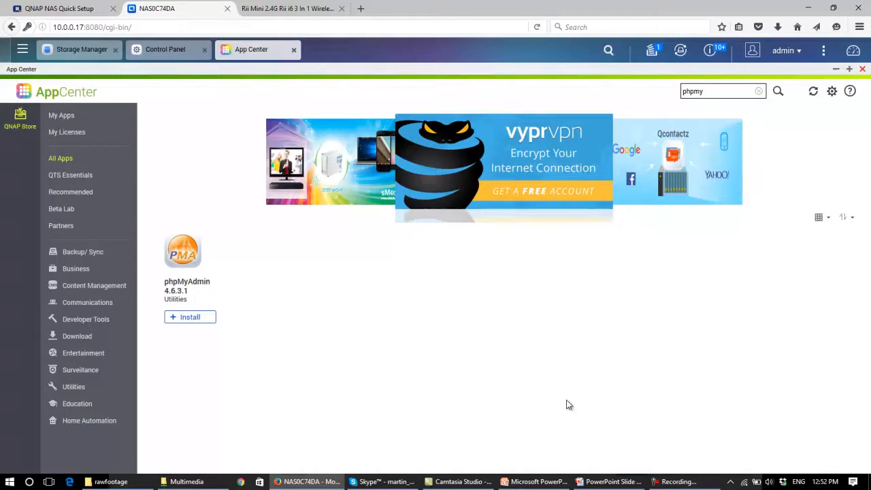
# Search all apps for "backup" and install Backup Versioning - Beta.
pyautogui.doubleClick(716, 90)
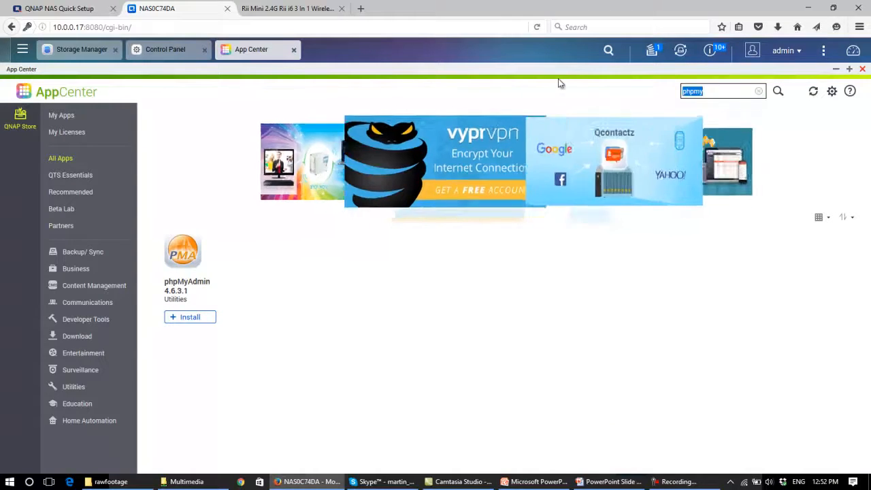
pyautogui.write('backup')
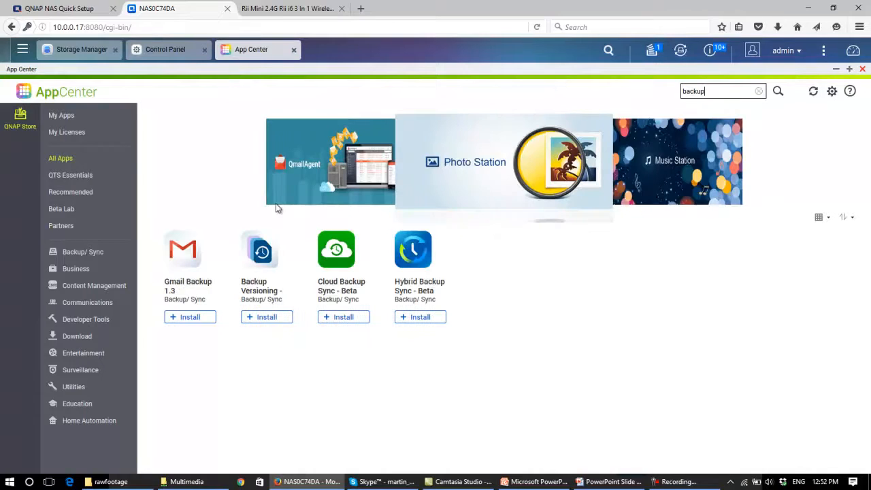
pyautogui.click(264, 317)
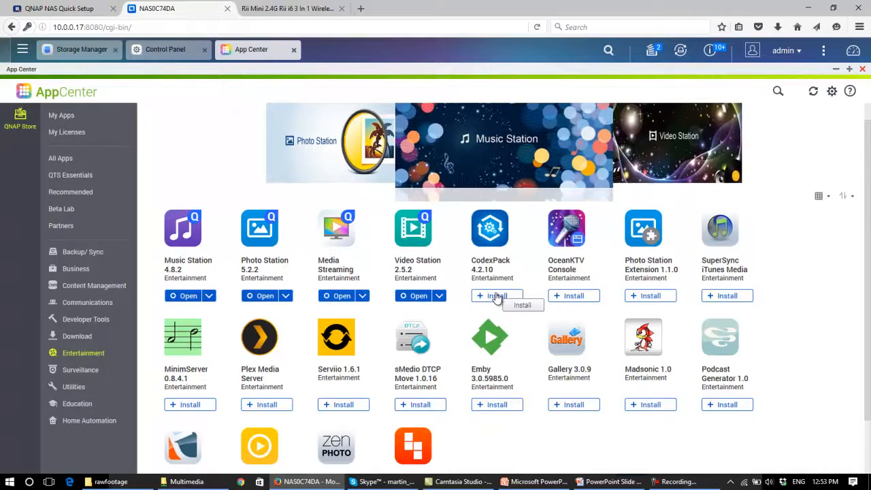
# Install the Entertainment apps CodexPack 4.2.10, Photo Station Extension 1.1.0 and Video Station Lite 1.0.11.
pyautogui.click(497, 296)
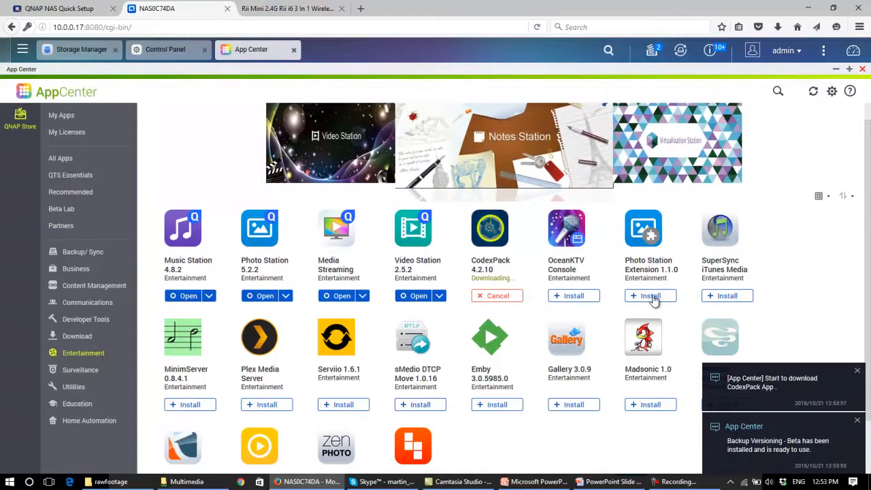
pyautogui.scroll(1, 653, 302)
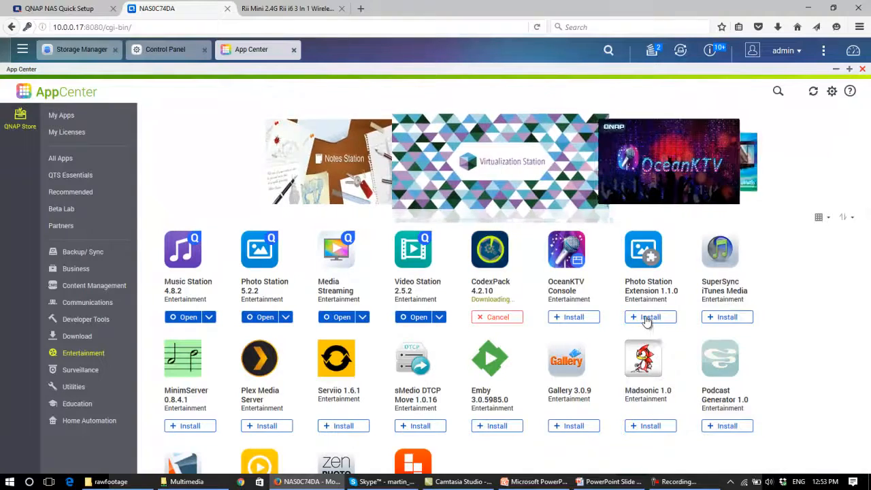
pyautogui.click(647, 321)
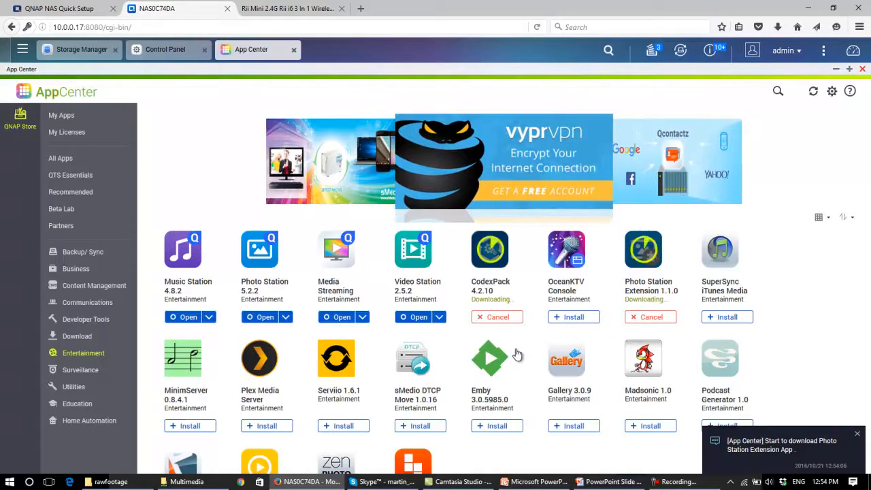
pyautogui.scroll(-2, 516, 349)
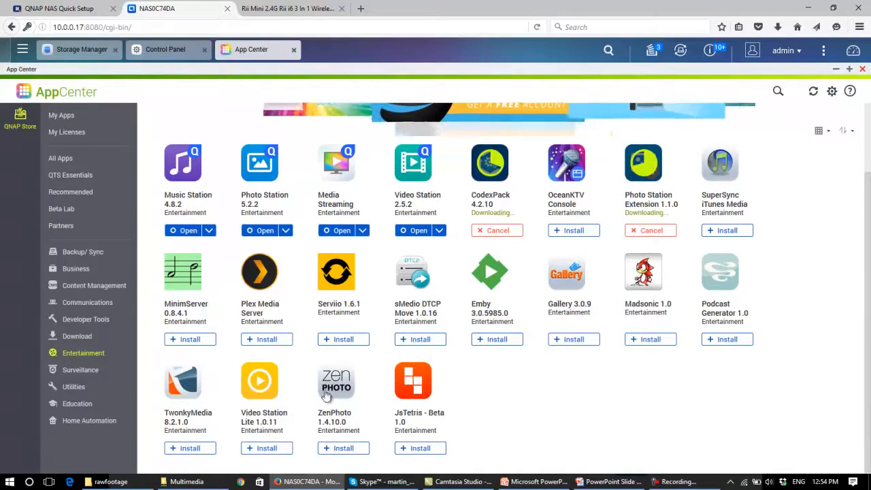
pyautogui.click(265, 449)
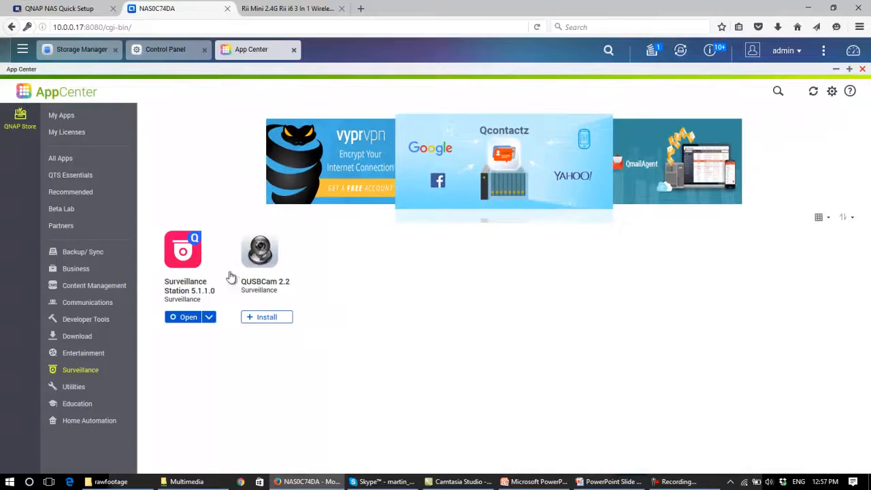
# Install QUSBCam 2.2 from the Surveillance apps and VirtualHere USB Sharing from the Utilities apps.
pyautogui.click(271, 320)
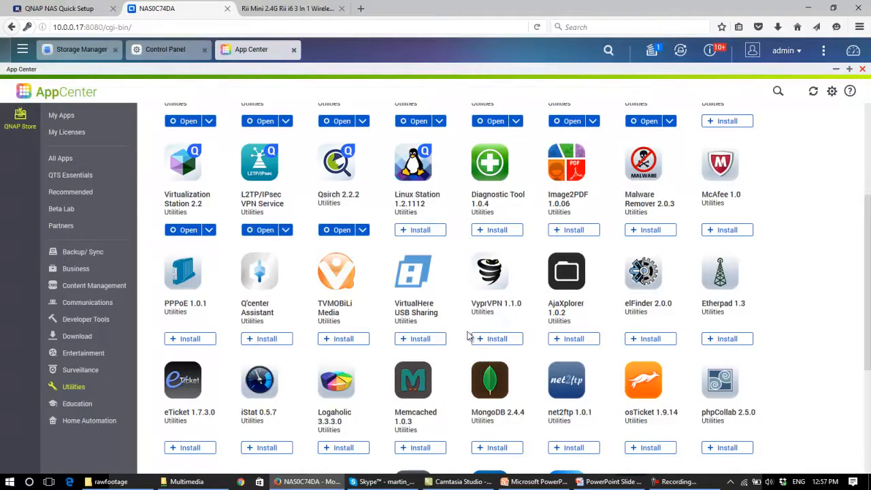
pyautogui.click(420, 339)
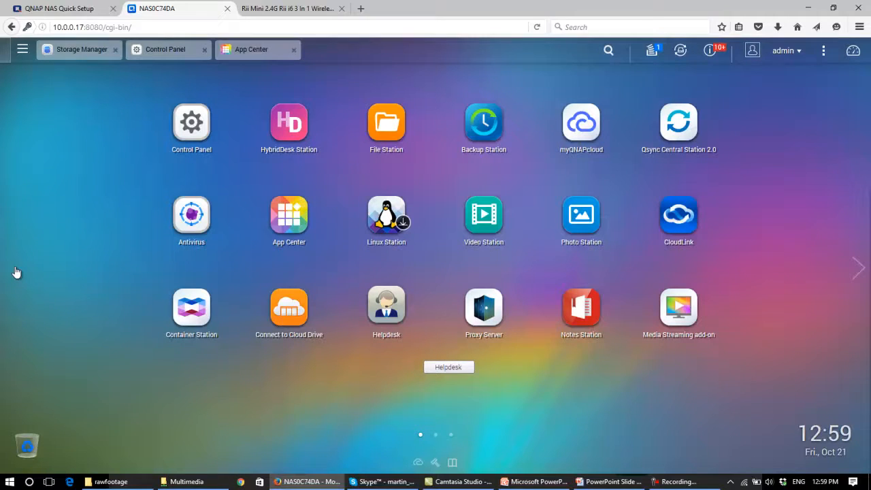
# Review the server name in Control Panel's general system administration settings, and close Control Panel.
pyautogui.click(156, 55)
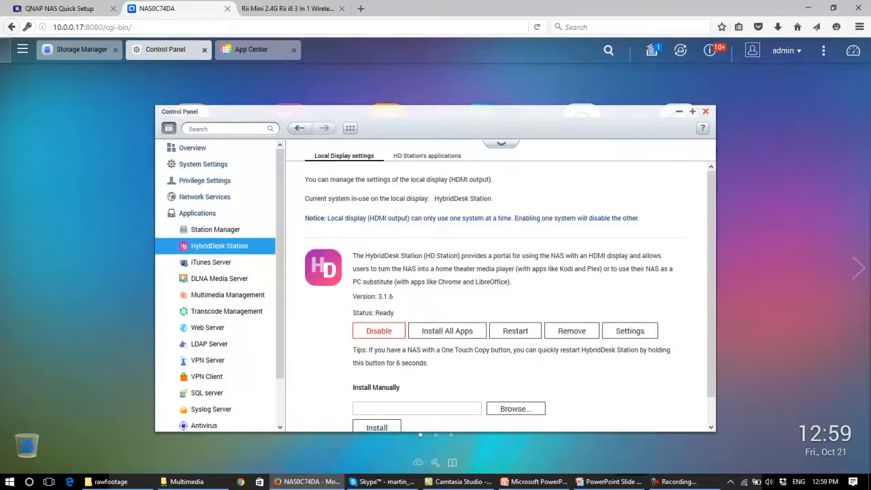
pyautogui.click(216, 169)
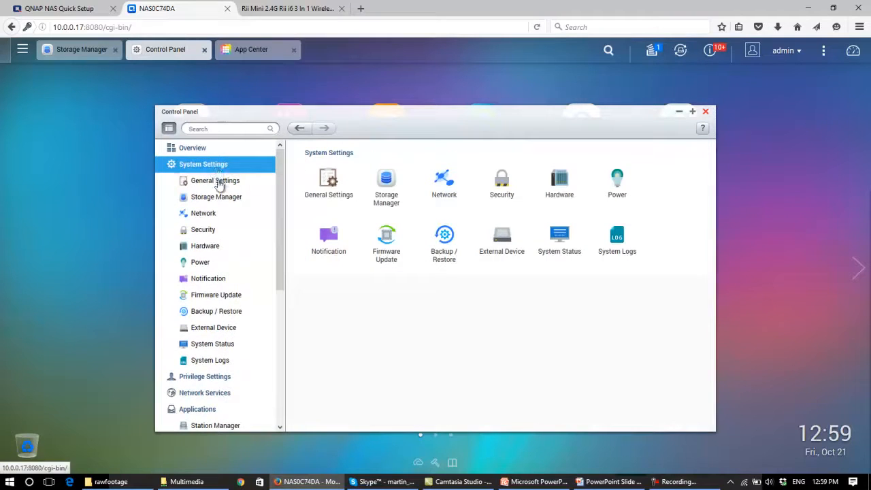
pyautogui.click(218, 181)
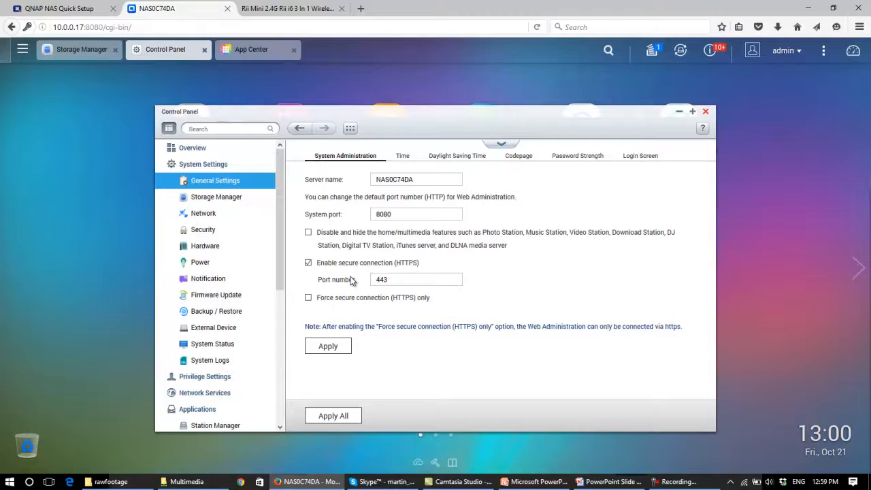
pyautogui.moveTo(428, 179); pyautogui.dragTo(287, 168)
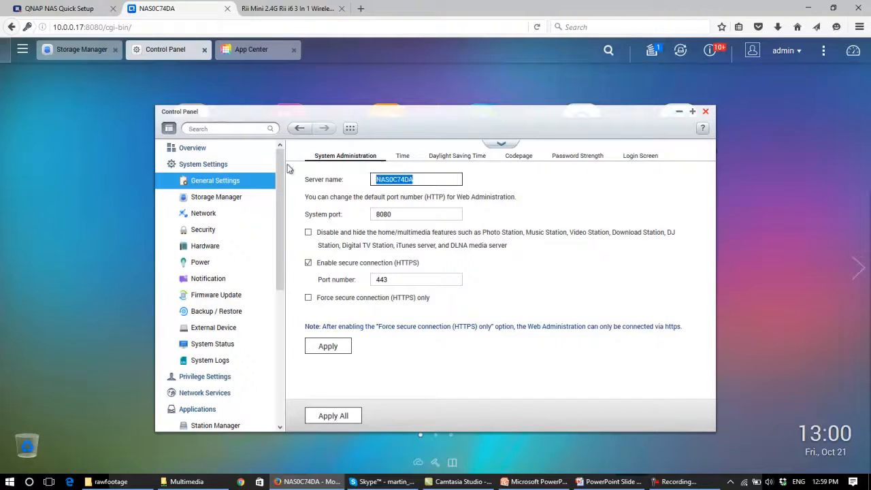
pyautogui.click(705, 112)
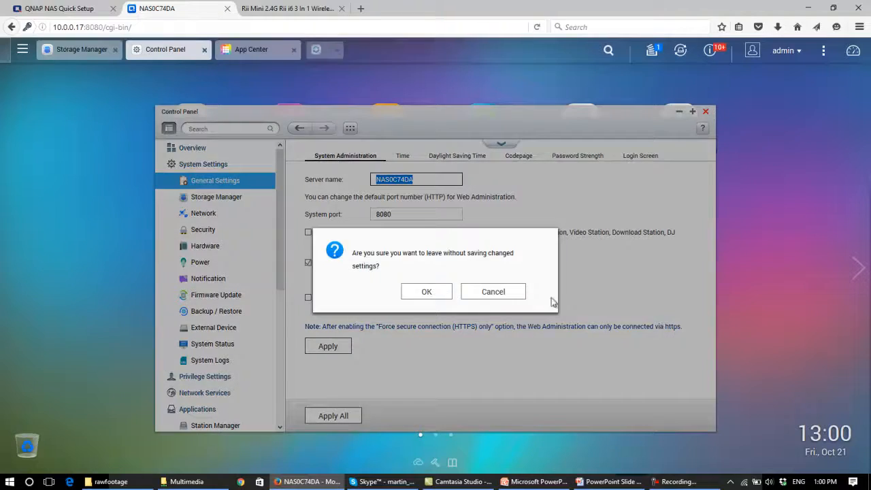